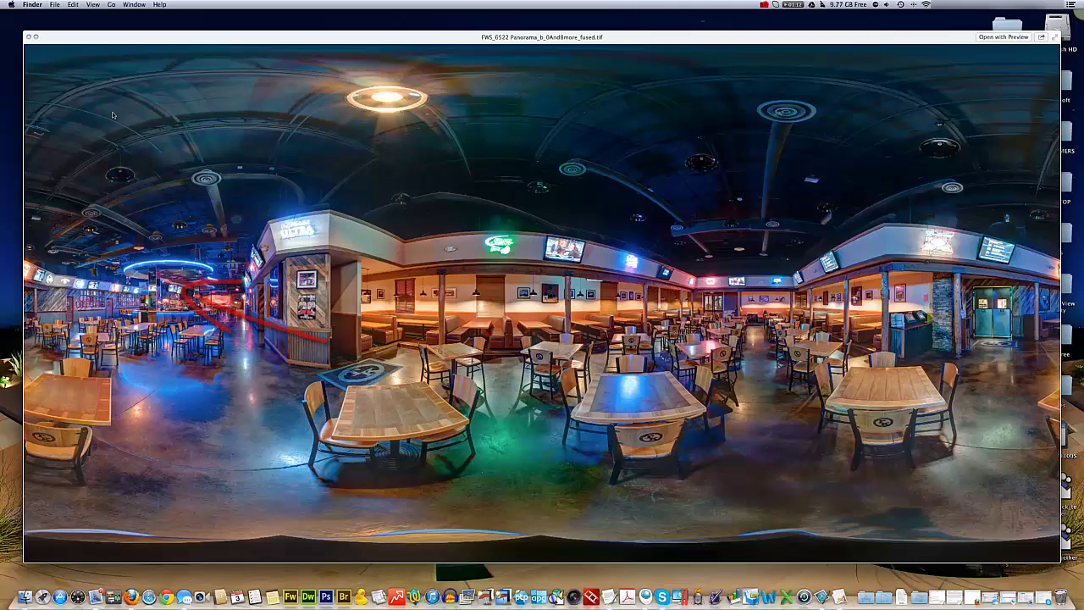
# Close the file preview and open the fused panorama TIFF from the photomatix folder in Photoshop.
pyautogui.press('space')
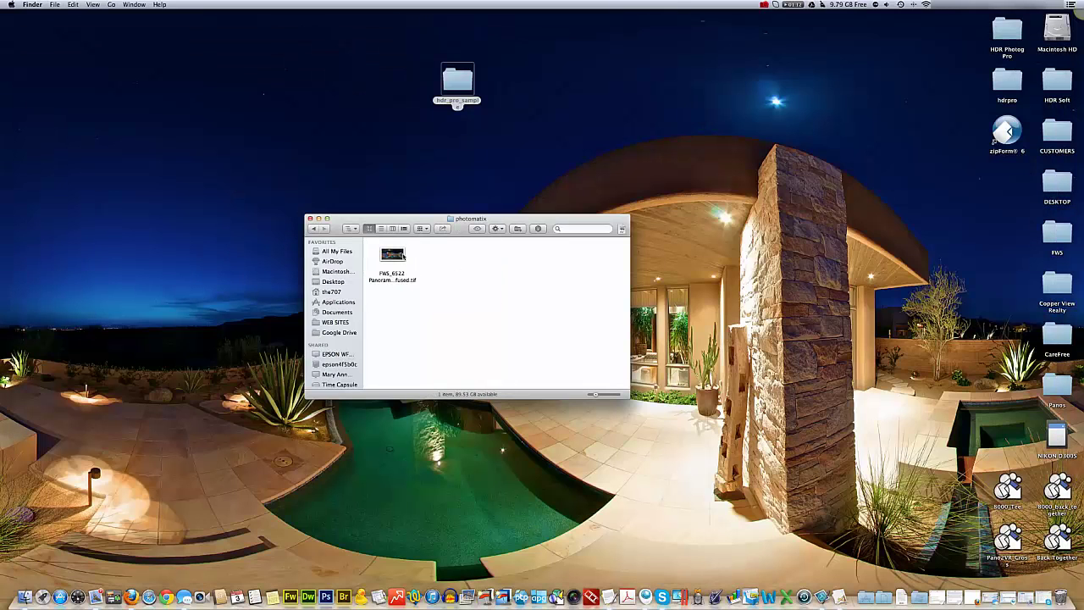
pyautogui.click(398, 256)
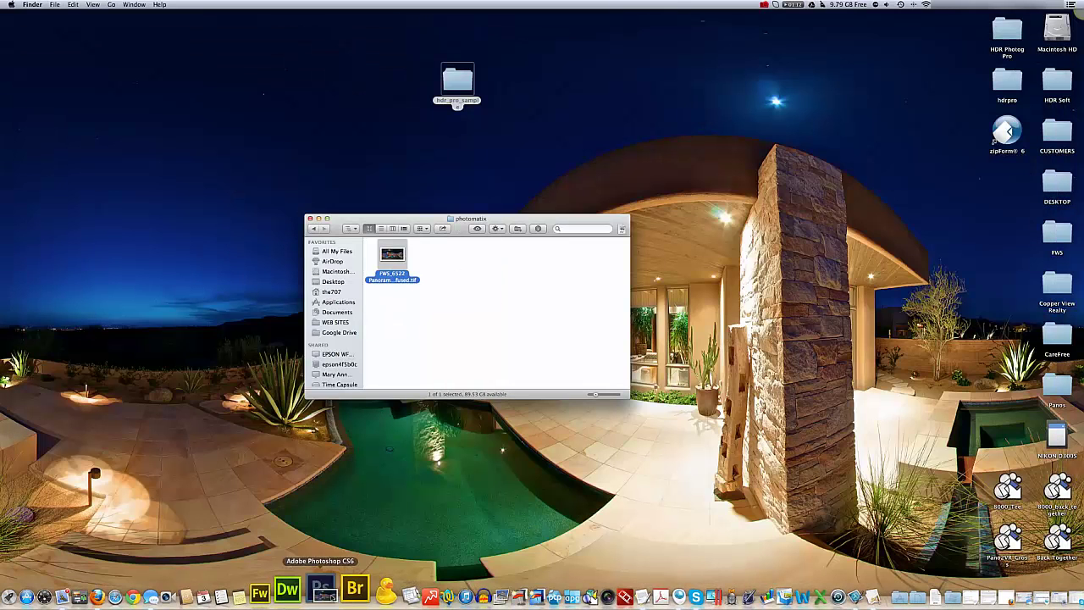
pyautogui.click(316, 588)
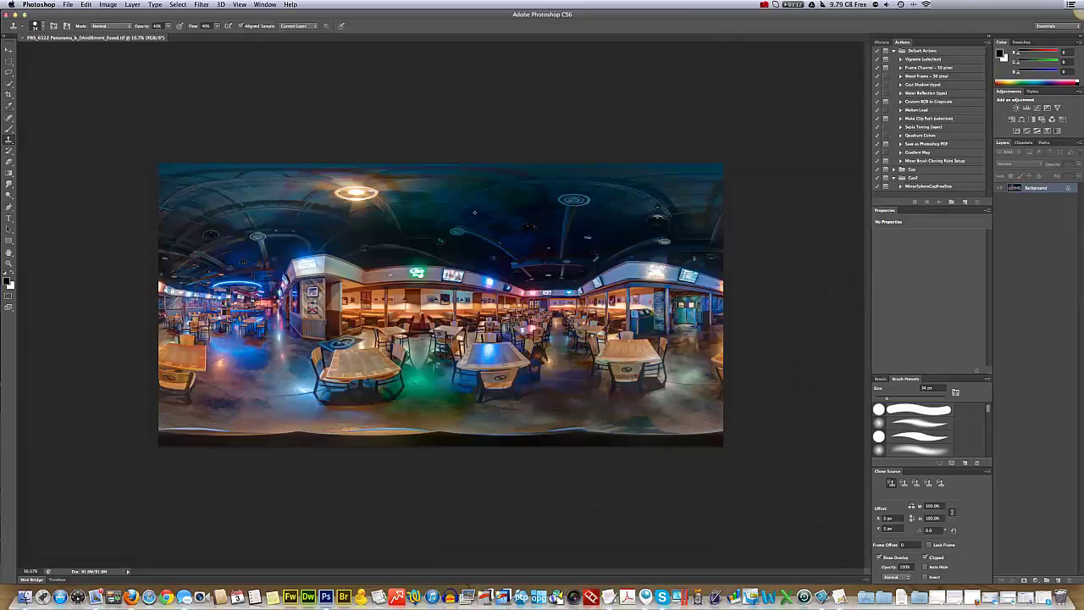
# Examine the glowing neon signs and TV screens around the fused panorama at 100% zoom.
pyautogui.click(38, 571)
pyautogui.write('100')
pyautogui.press('Return')
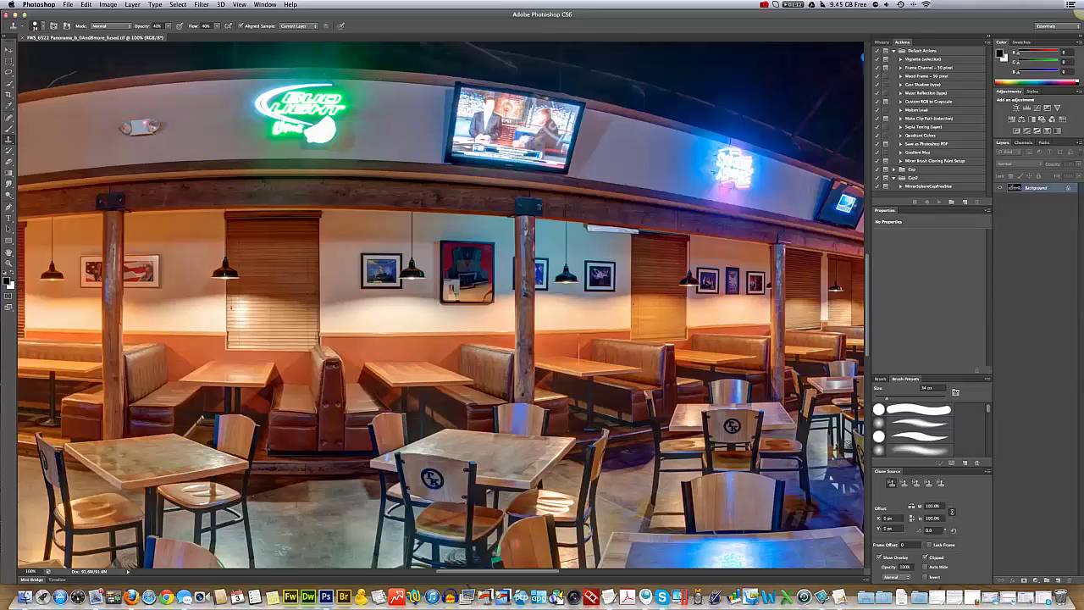
pyautogui.scroll(5, 242, 209)
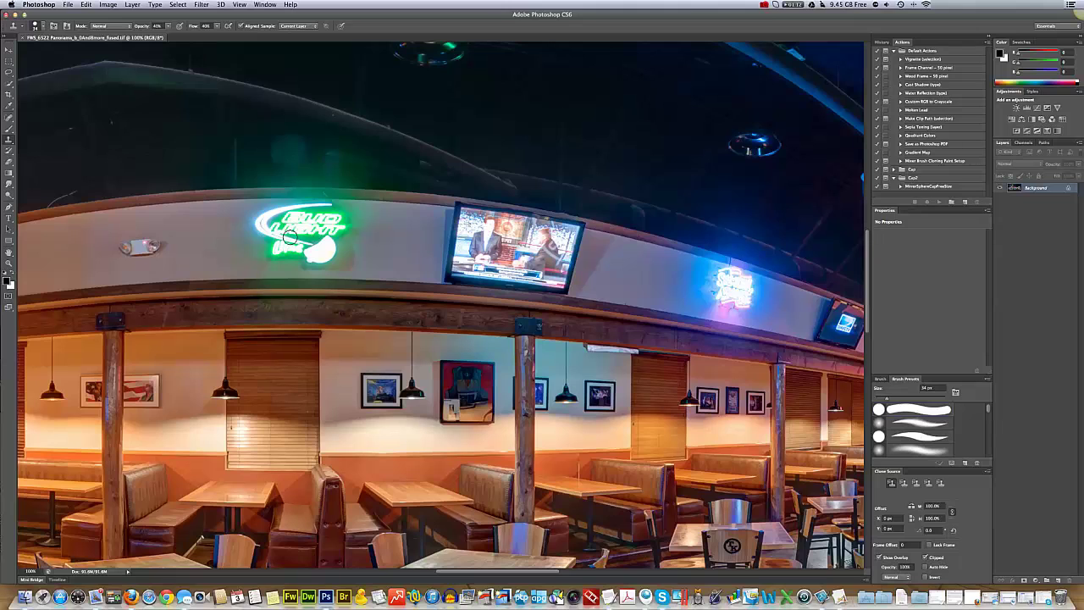
pyautogui.hscroll(-15, 296, 243)
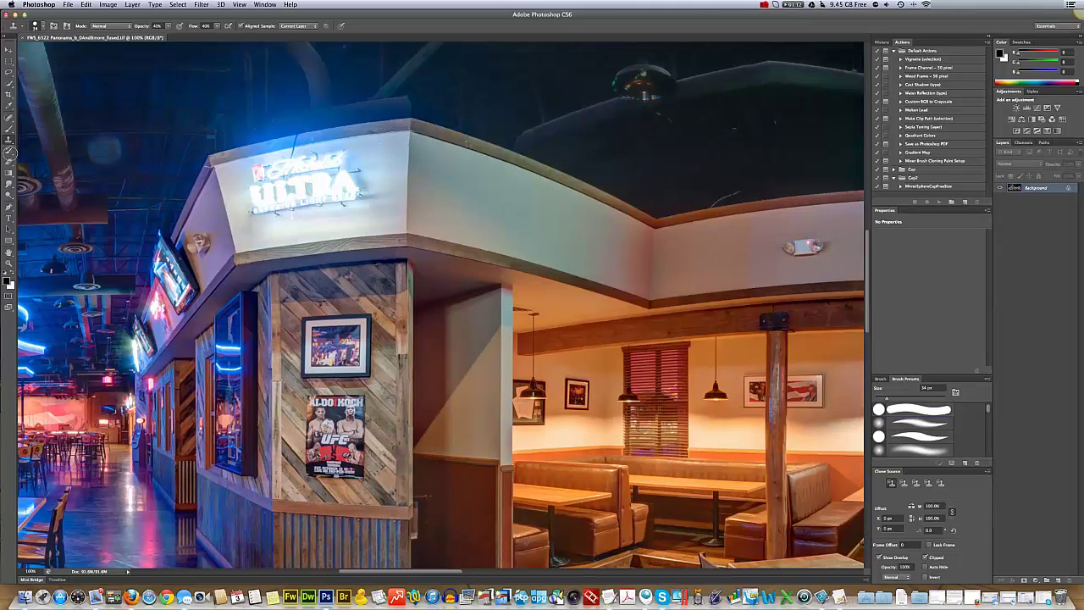
pyautogui.hscroll(5, 397, 185)
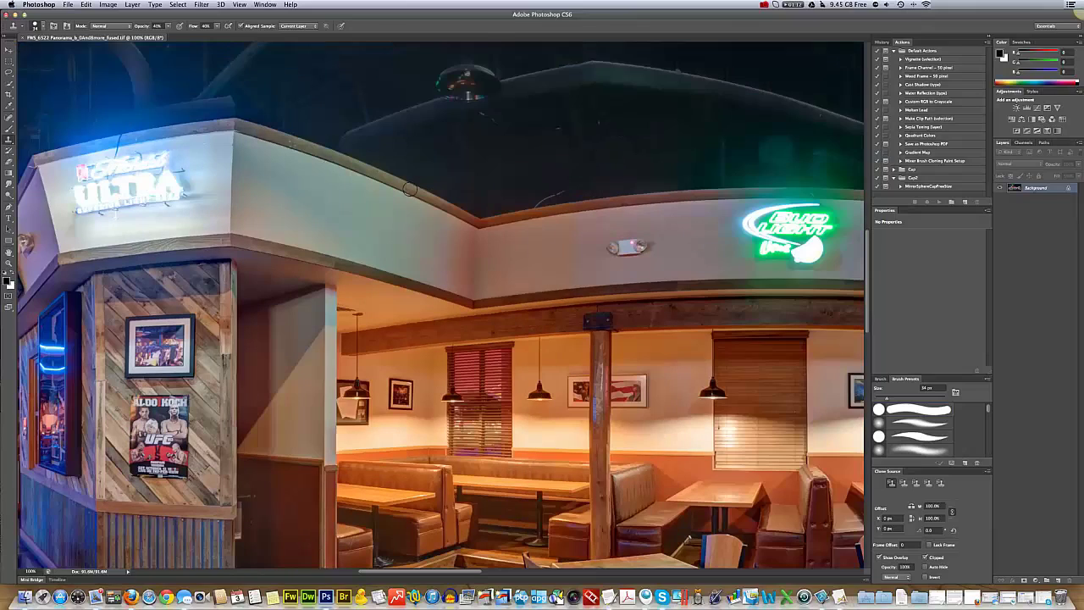
pyautogui.hscroll(20, 410, 188)
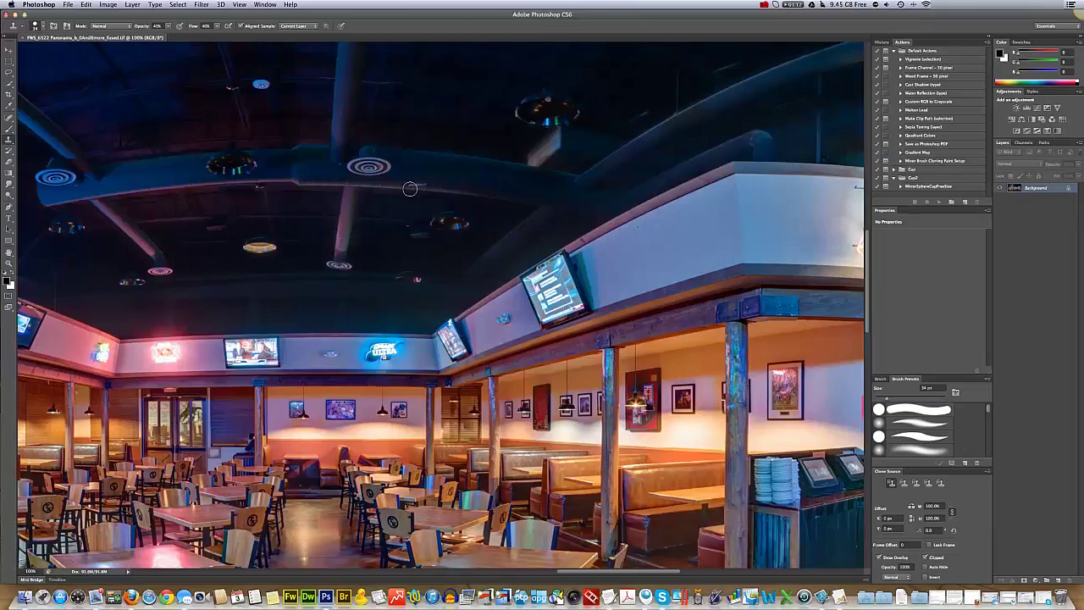
pyautogui.hscroll(10, 410, 188)
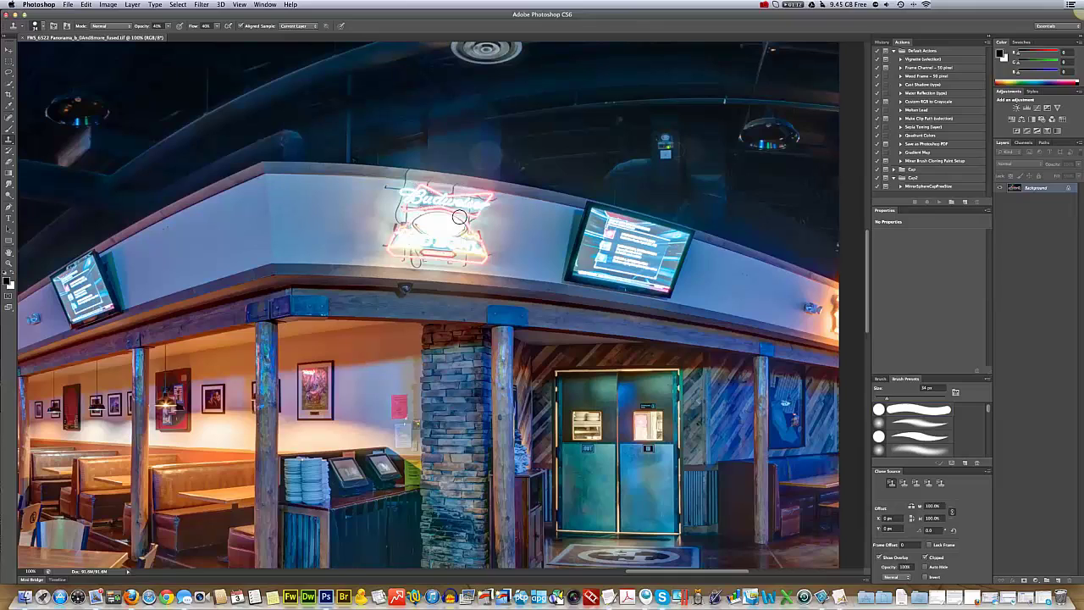
# Reduce the Clone Stamp brush size and clone from the plain white wall between the TV and the Budweiser sign.
pyautogui.click(41, 26)
pyautogui.moveTo(26, 53); pyautogui.dragTo(20, 55)
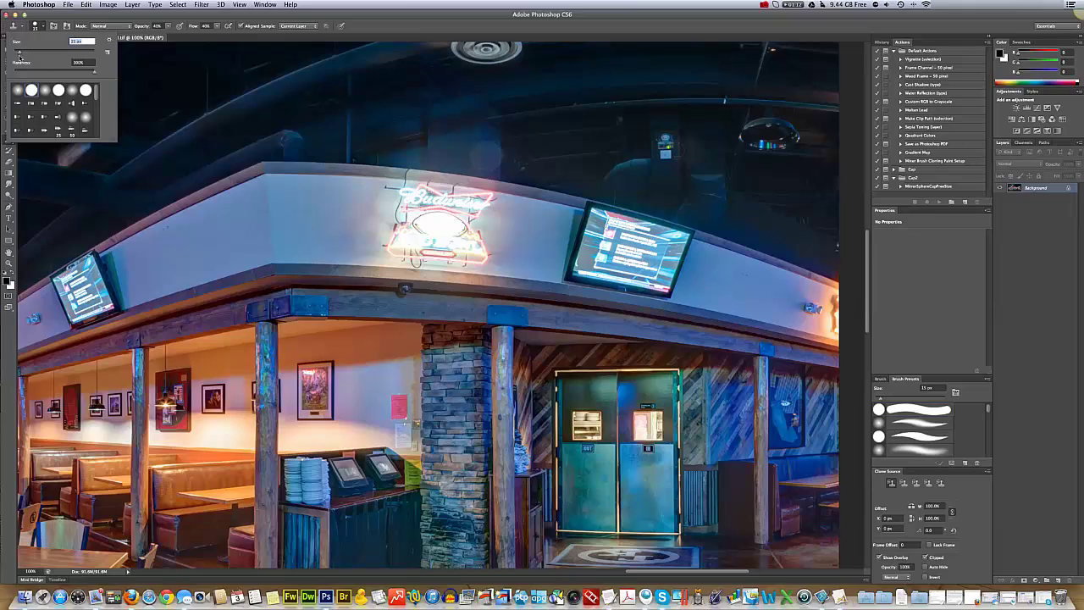
pyautogui.keyDown('alt'); pyautogui.click(177, 224); pyautogui.keyUp('alt')
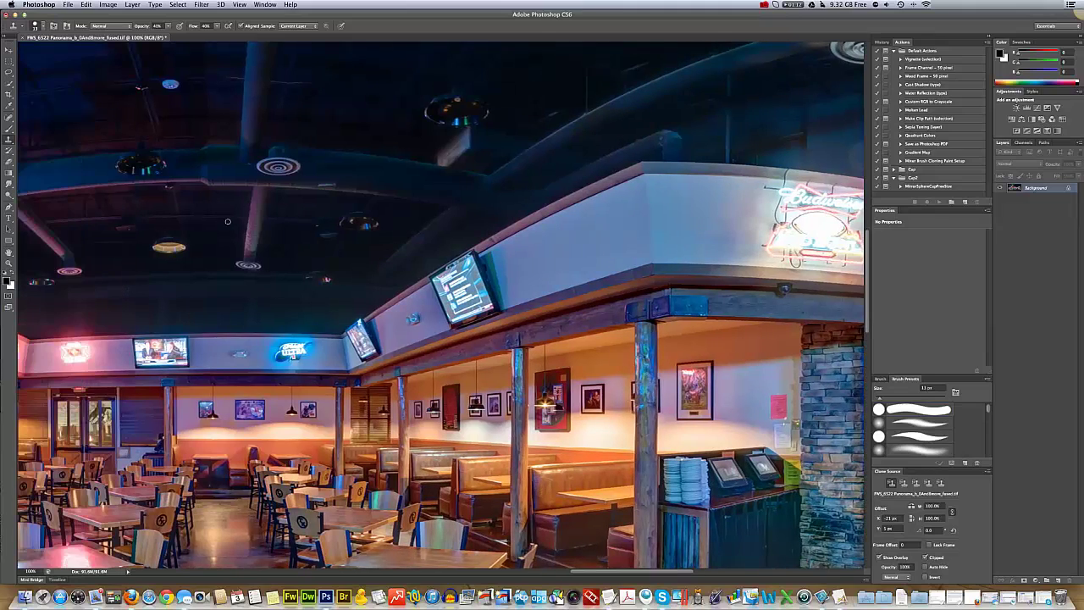
pyautogui.hscroll(-10, 225, 218)
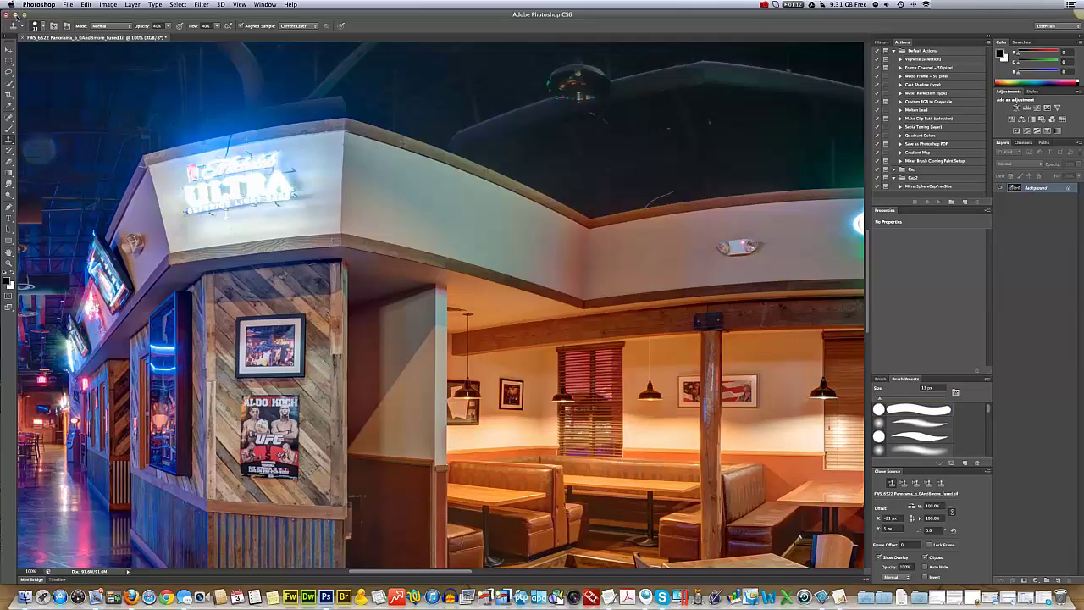
# Get Photoshop out of the way and open the stitched folder in Finder.
pyautogui.click(15, 14)
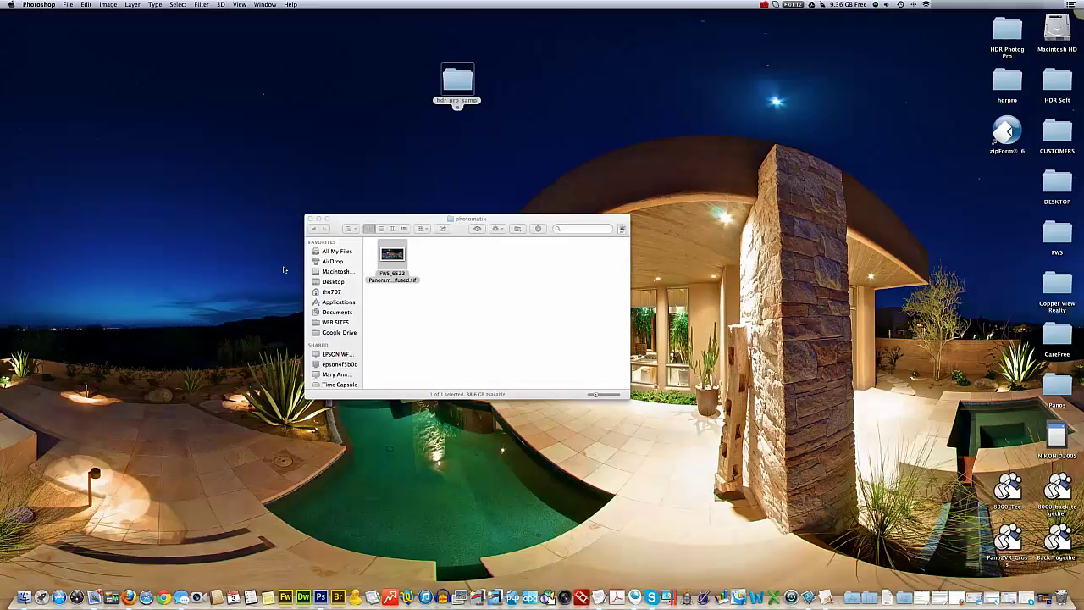
pyautogui.click(483, 282)
pyautogui.click(313, 229)
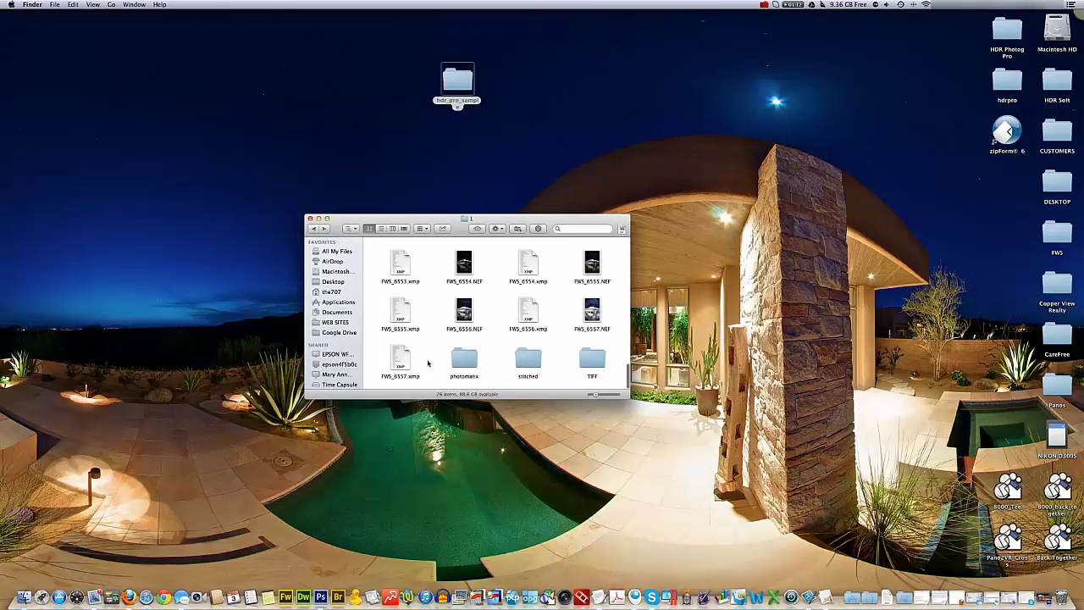
pyautogui.doubleClick(535, 360)
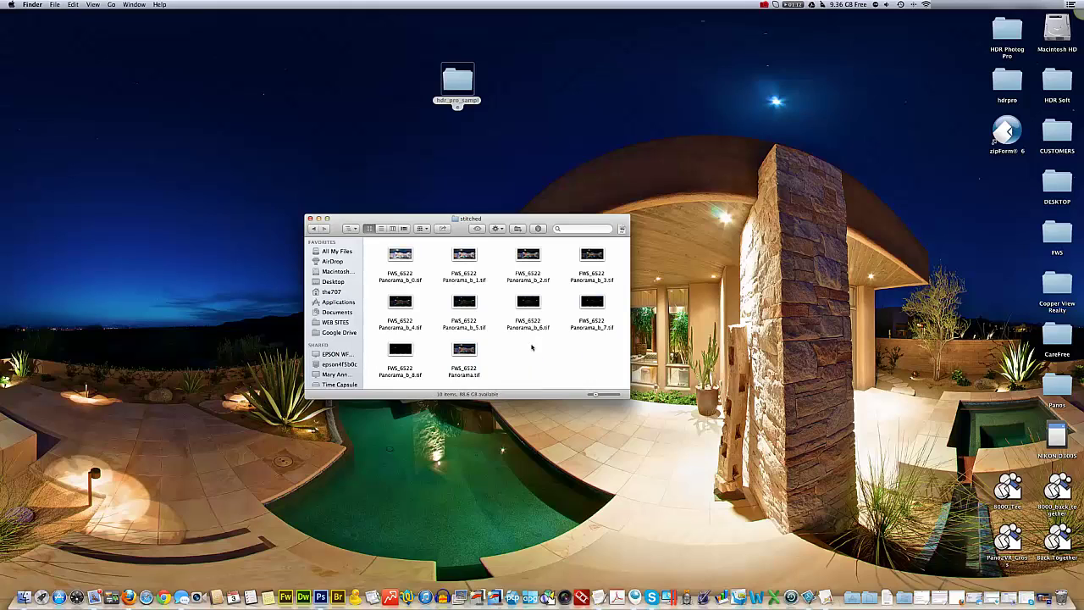
# Preview the darkest exposure, FWS_6522 Panorama_b_8.tif, at large size and close the preview.
pyautogui.click(404, 349)
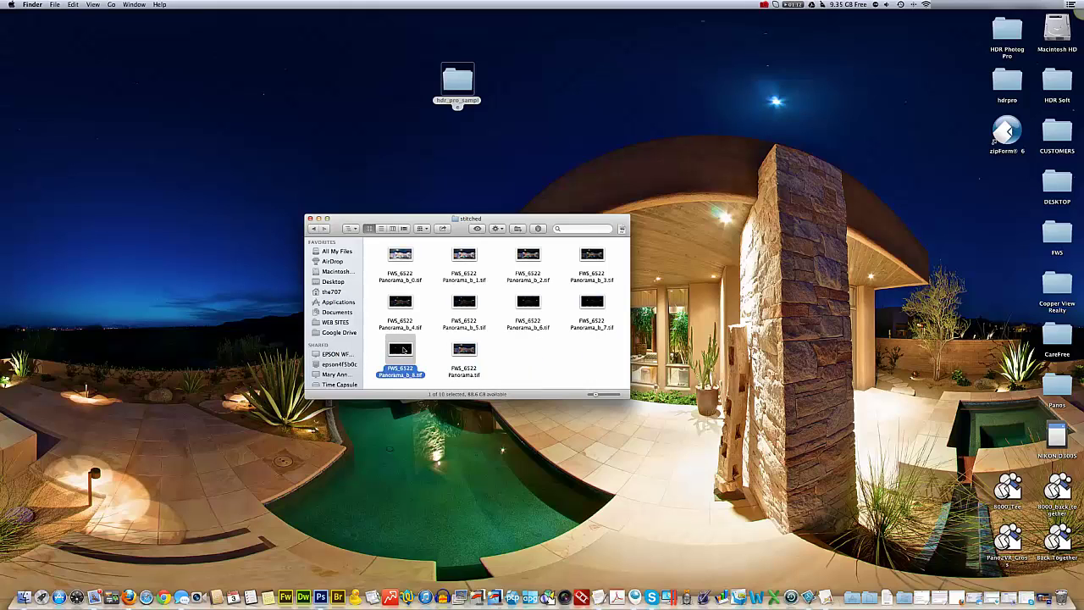
pyautogui.press('space')
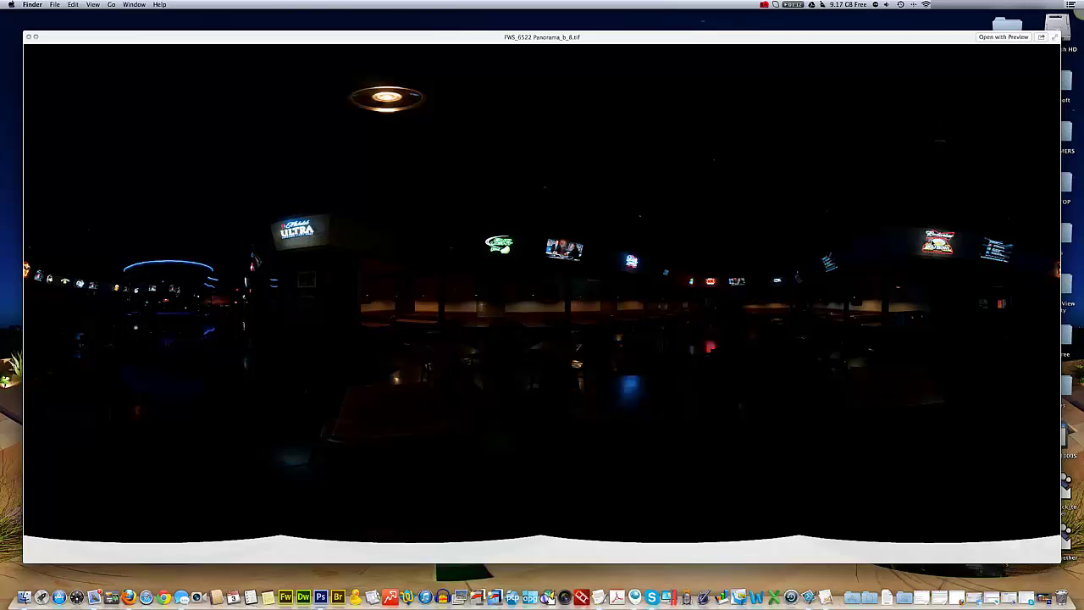
pyautogui.press('space')
pyautogui.click(510, 366)
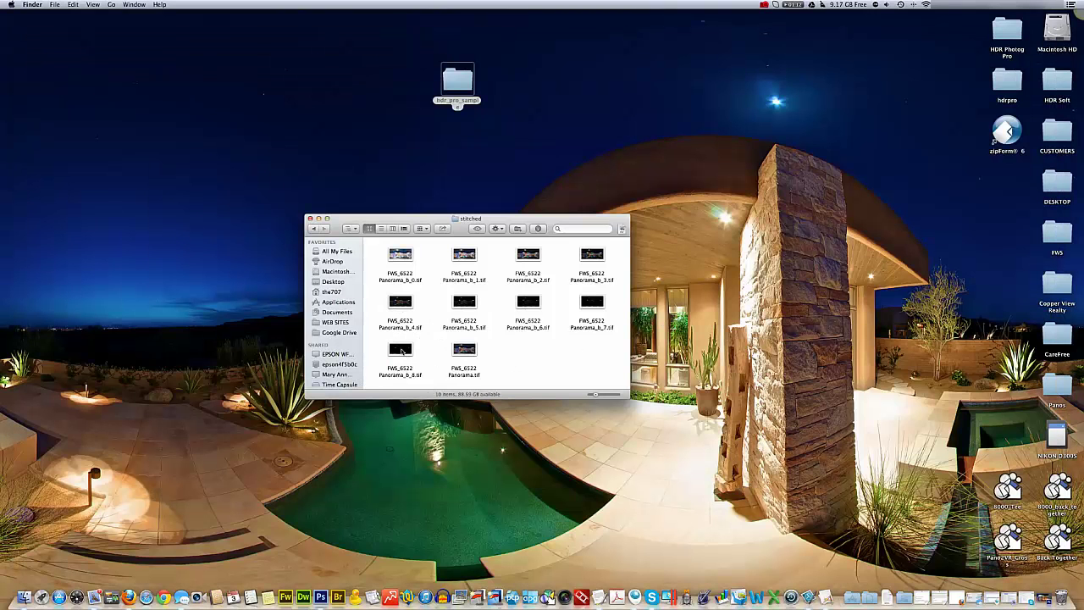
# Open FWS_6522 Panorama_b_8.tif in Photoshop alongside the fused panorama and switch between the two documents.
pyautogui.moveTo(402, 350); pyautogui.dragTo(320, 590)
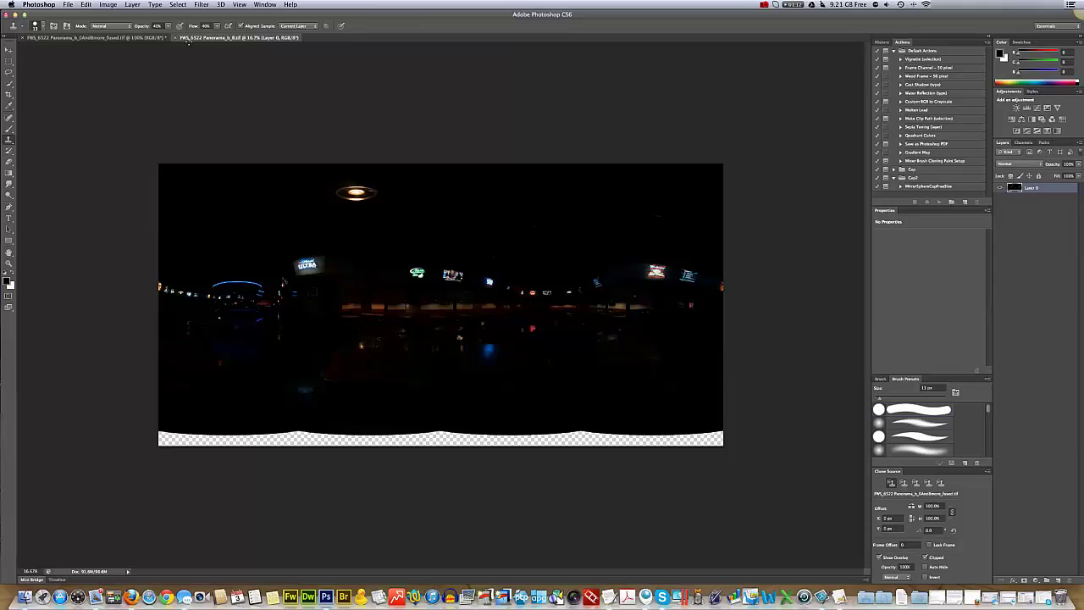
pyautogui.click(140, 38)
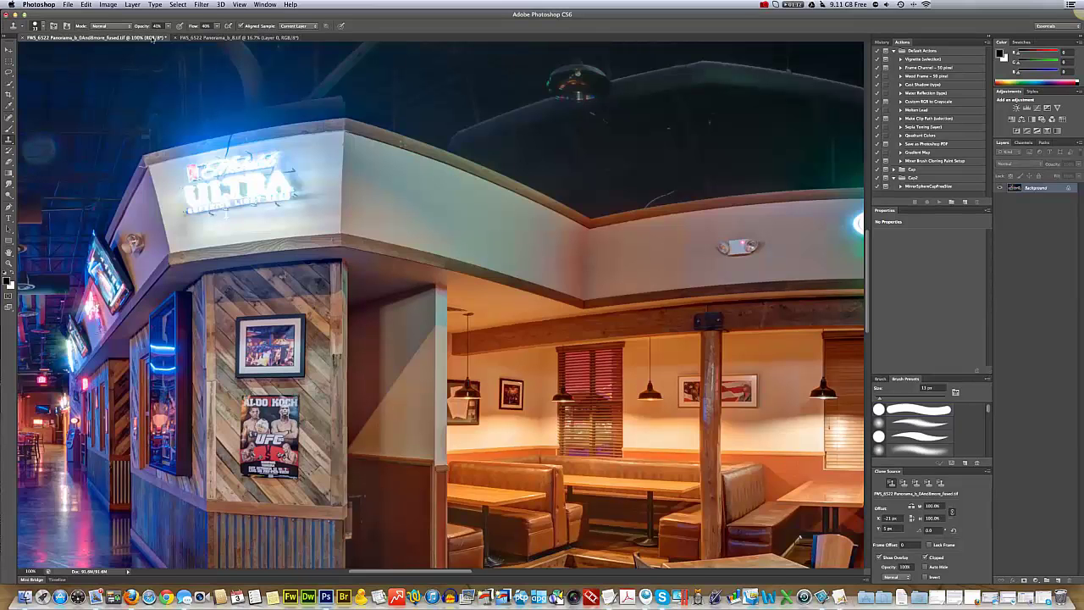
pyautogui.click(218, 38)
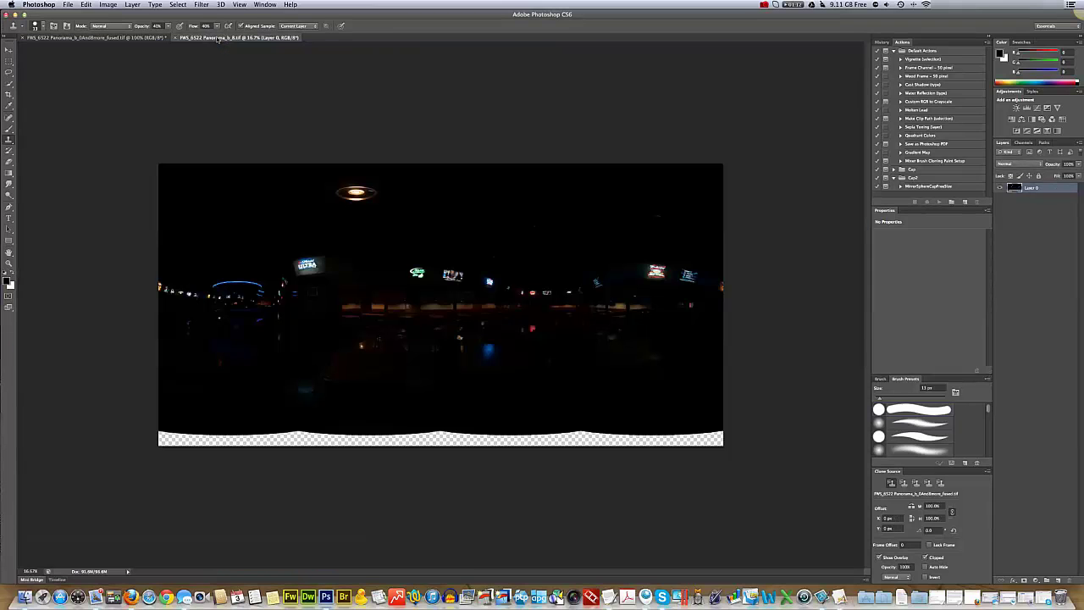
# Float both panorama documents in separate windows and arrange them so both images are accessible.
pyautogui.moveTo(149, 38); pyautogui.dragTo(147, 49)
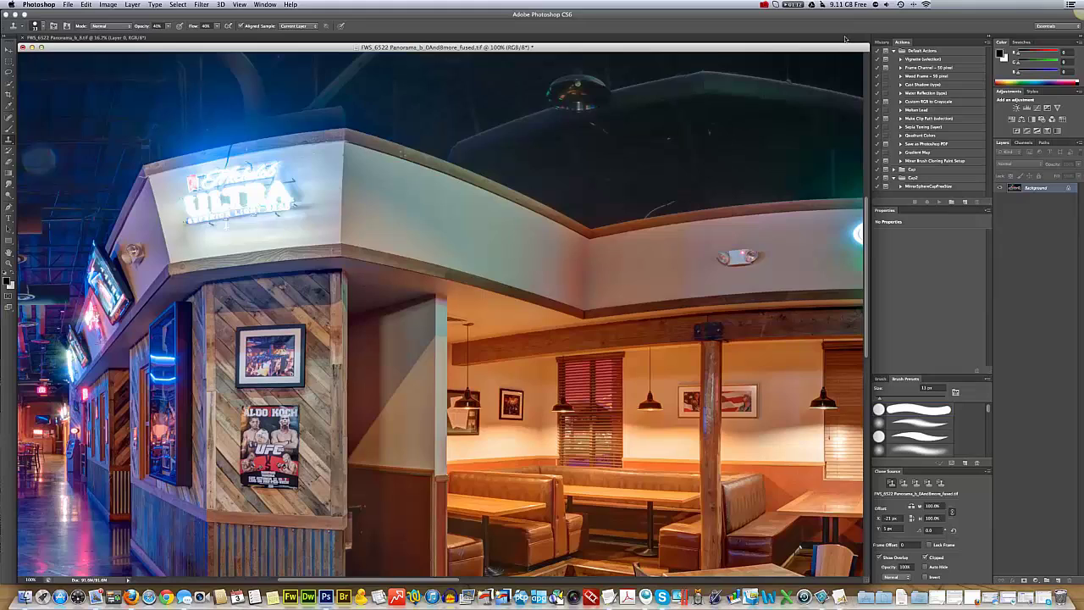
pyautogui.moveTo(844, 47); pyautogui.dragTo(840, 84)
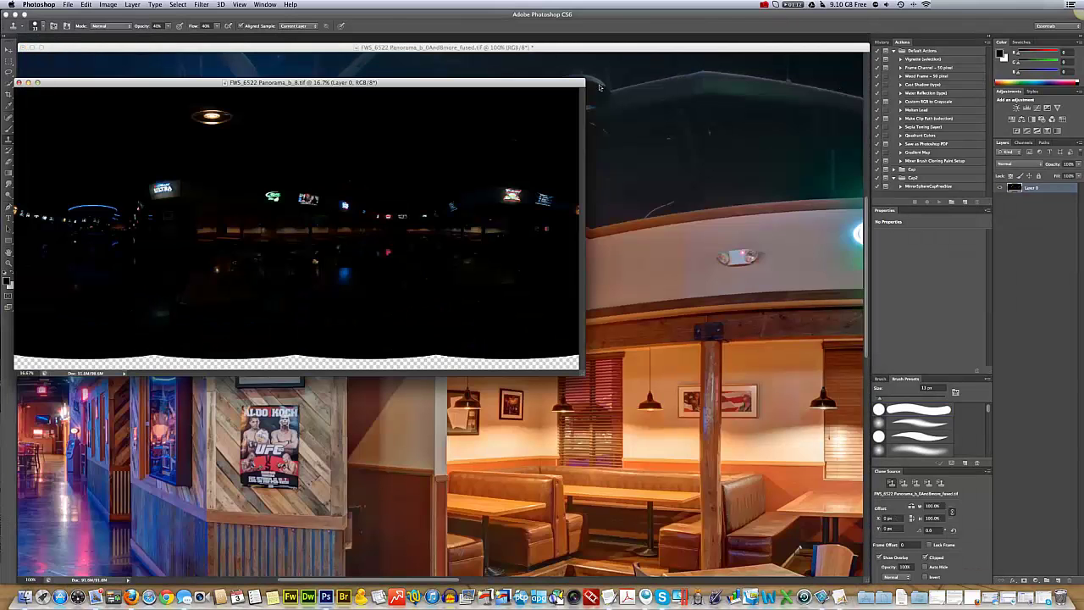
pyautogui.click(642, 49)
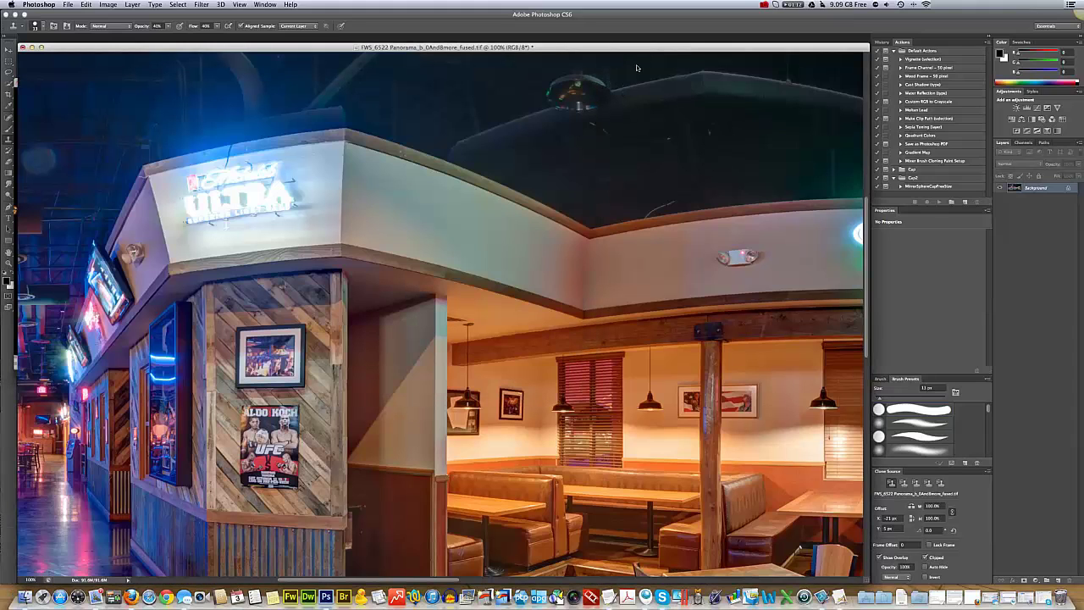
pyautogui.moveTo(248, 52)
pyautogui.mouseDown()
pyautogui.moveTo(430, 86)
pyautogui.moveTo(480, 82)
pyautogui.mouseUp()
# Copy the fused panorama onto the dark exposure document as an aligned new layer with the Move tool.
pyautogui.click(8, 50)
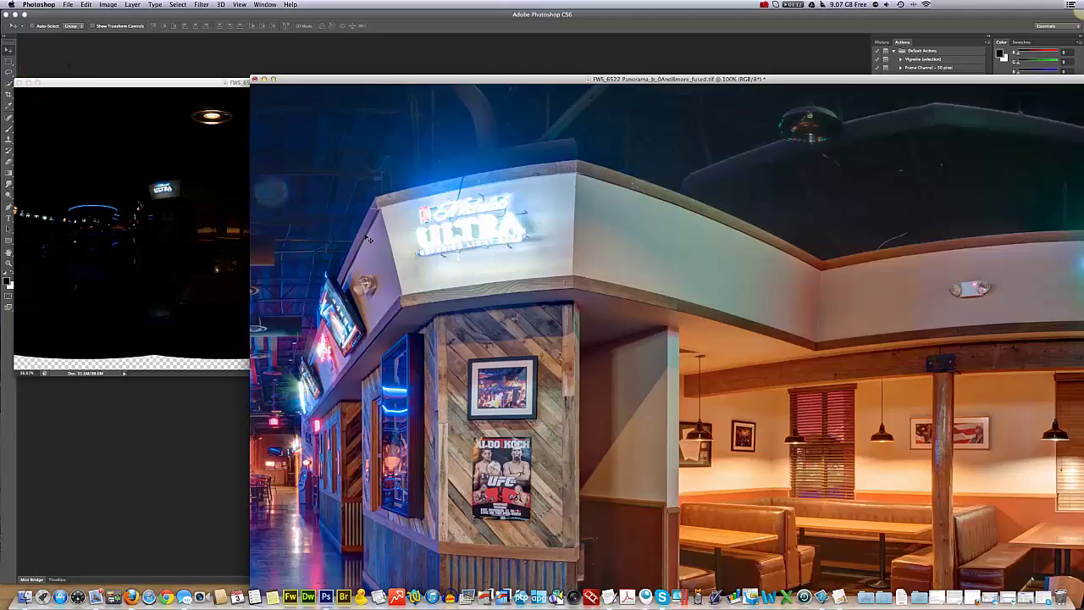
pyautogui.click(205, 228)
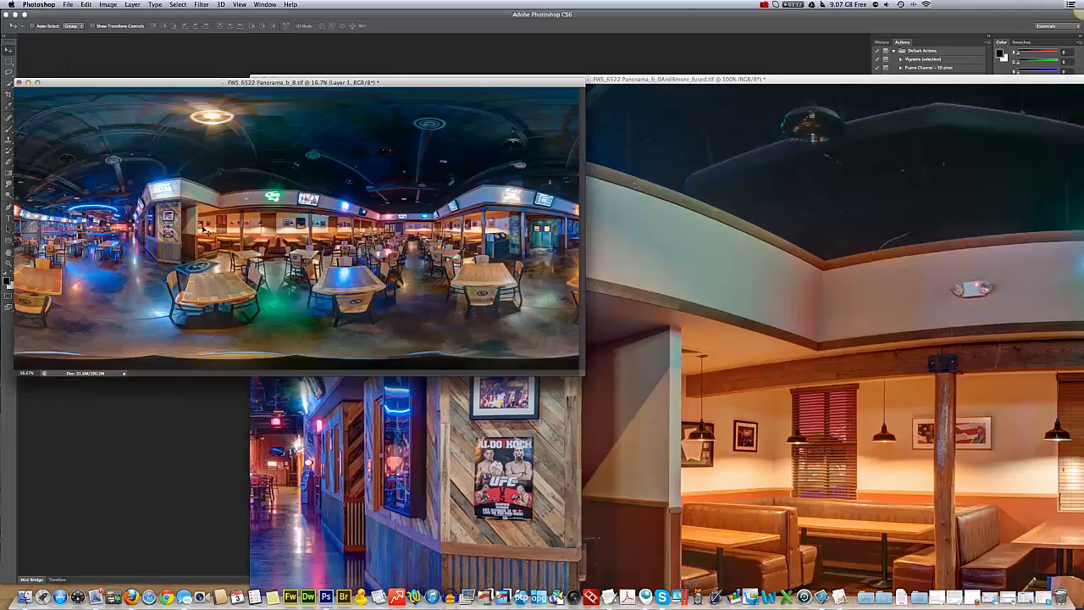
# Close the original fused panorama document and dock the layered Panorama_b_8.tif window back into the workspace.
pyautogui.click(615, 81)
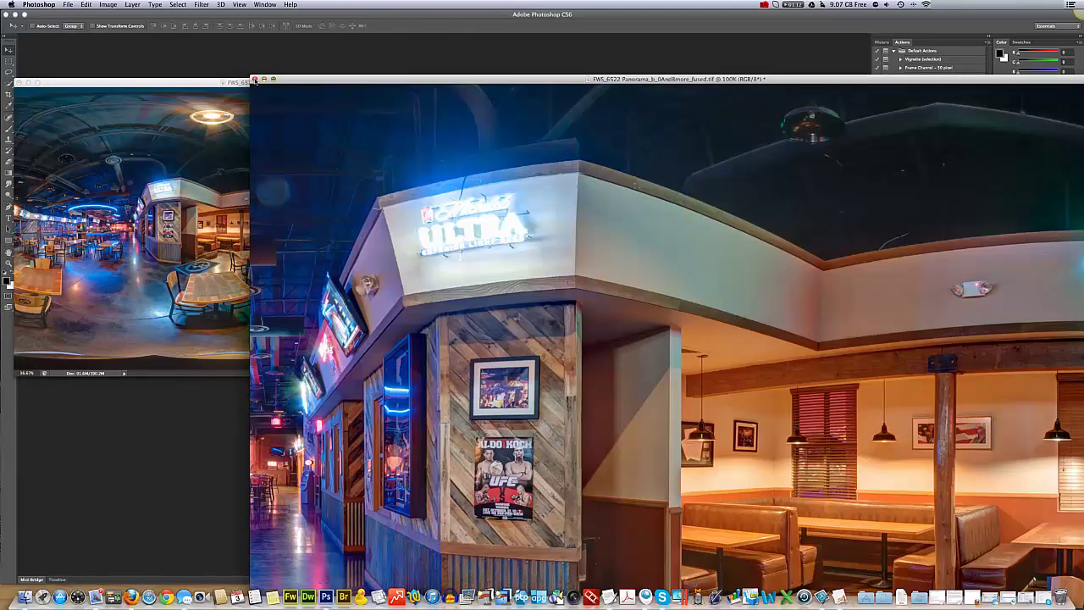
pyautogui.click(254, 79)
pyautogui.click(515, 193)
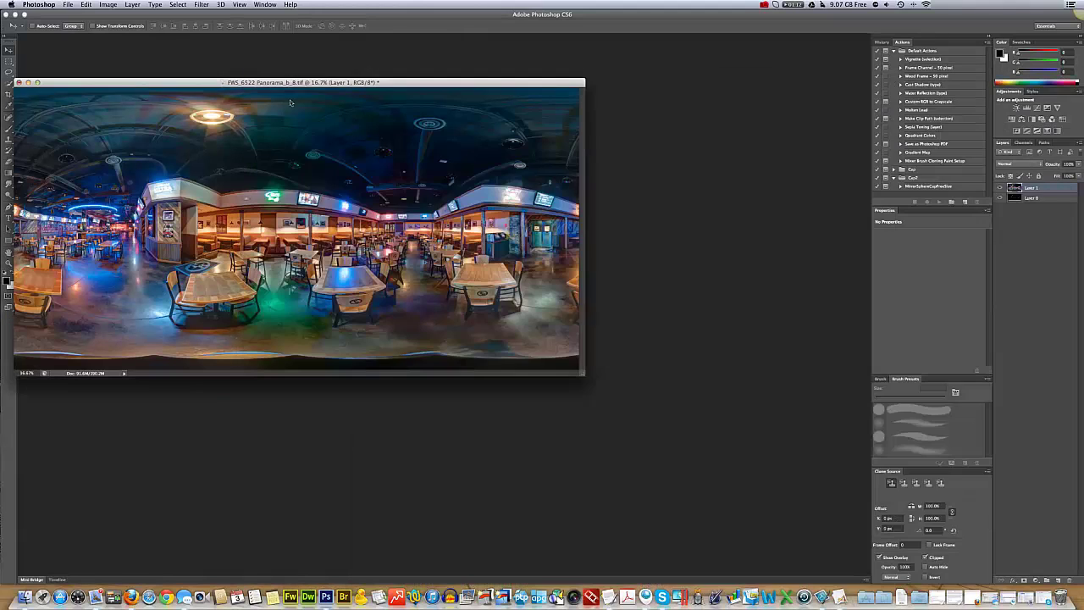
pyautogui.moveTo(295, 83); pyautogui.dragTo(307, 35)
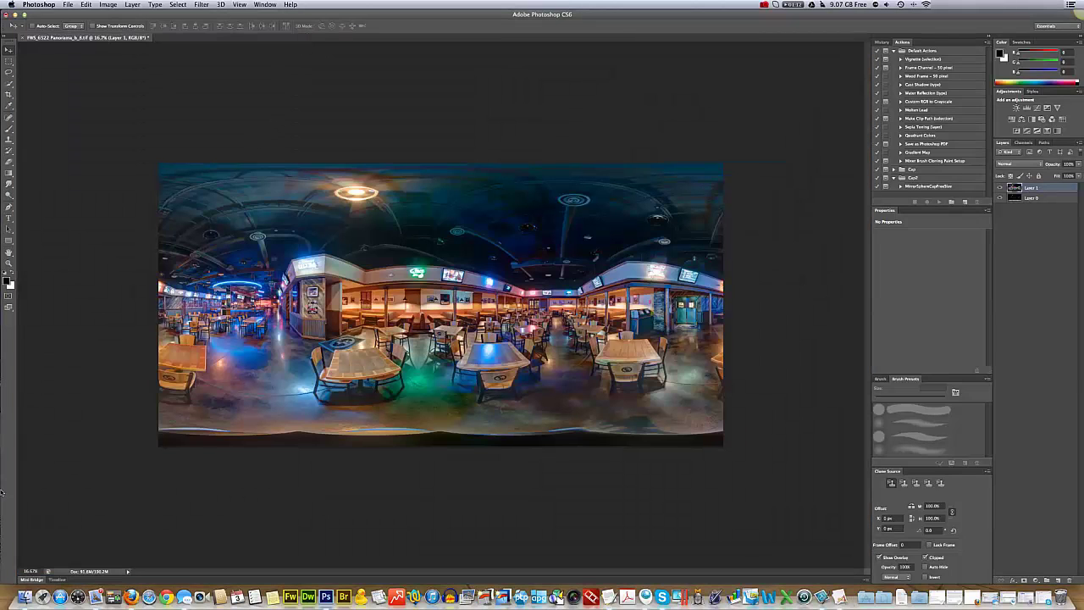
# Toggle the visibility of Layer 1 repeatedly to compare the fused panorama with the dark exposure beneath it.
pyautogui.click(31, 571)
pyautogui.click(1033, 198)
pyautogui.click(1034, 189)
pyautogui.click(1000, 189)
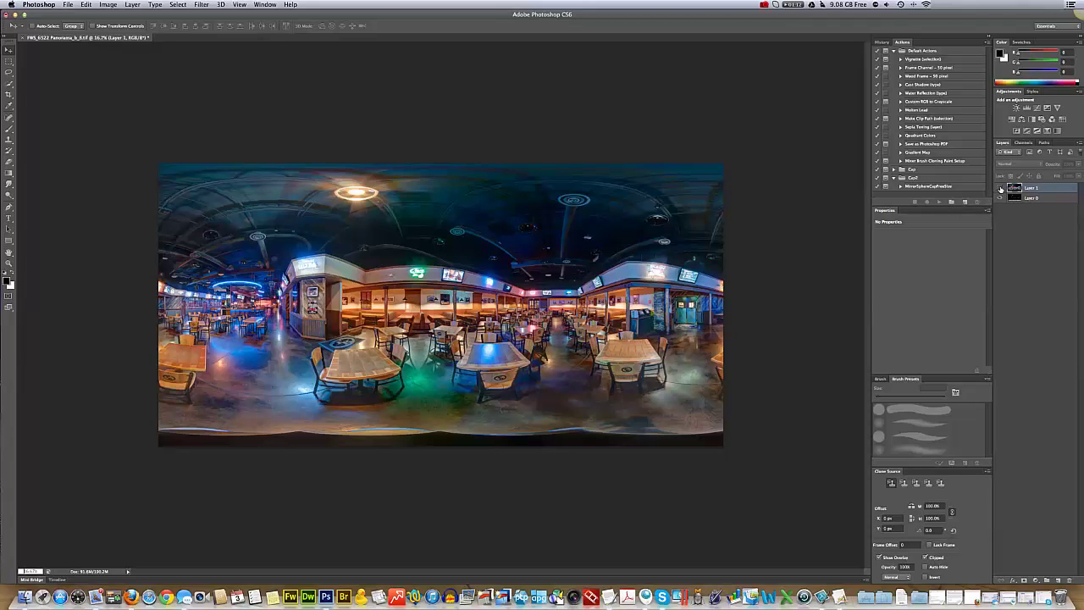
pyautogui.click(1000, 189)
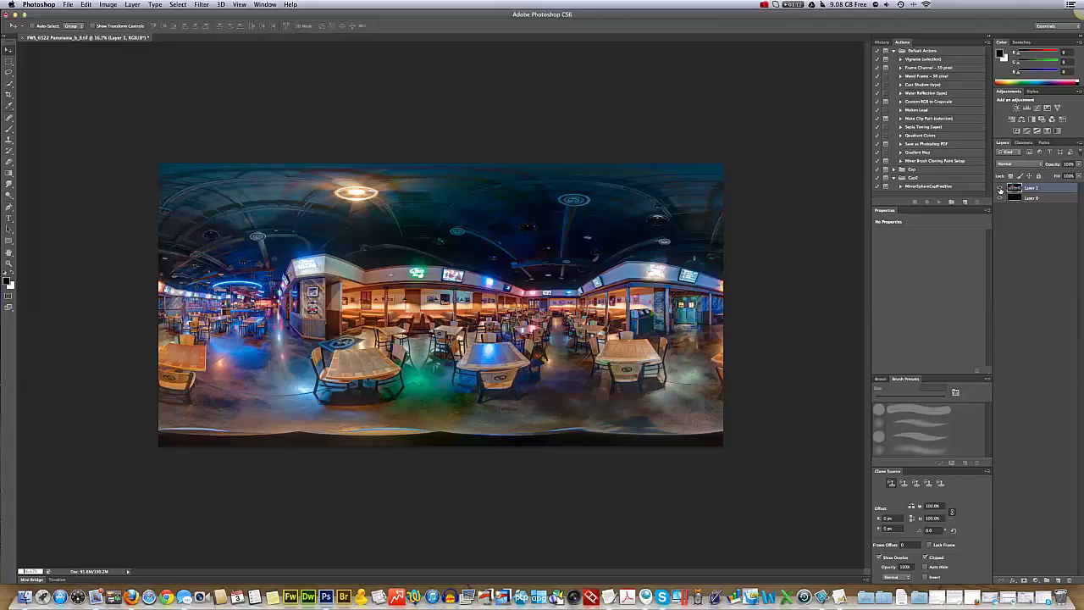
pyautogui.click(1000, 189)
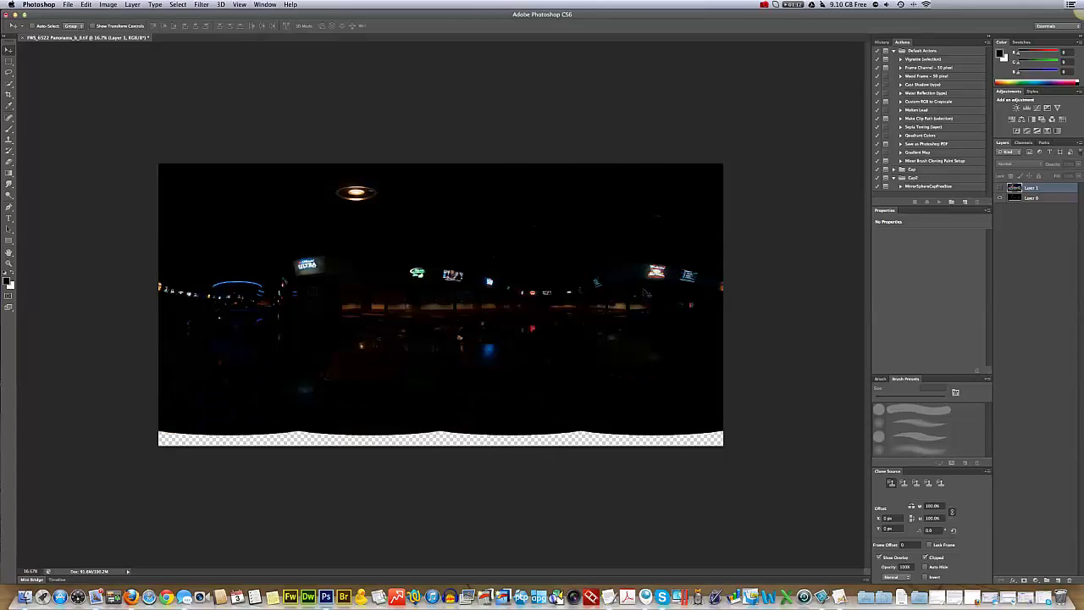
pyautogui.click(1000, 189)
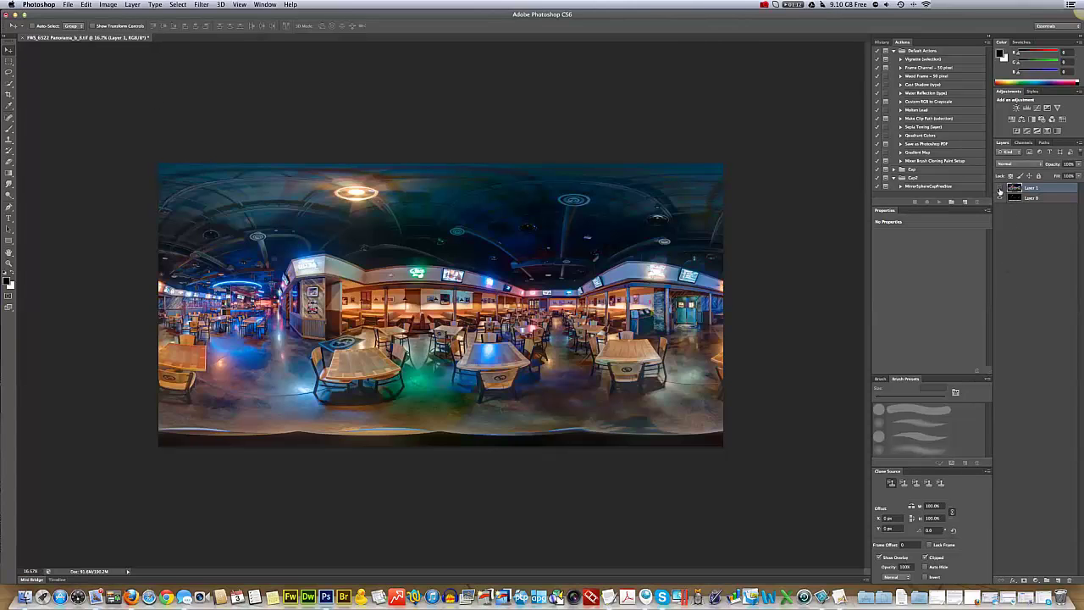
pyautogui.click(1000, 189)
pyautogui.click(1000, 189)
pyautogui.click(1000, 189)
pyautogui.click(1000, 189)
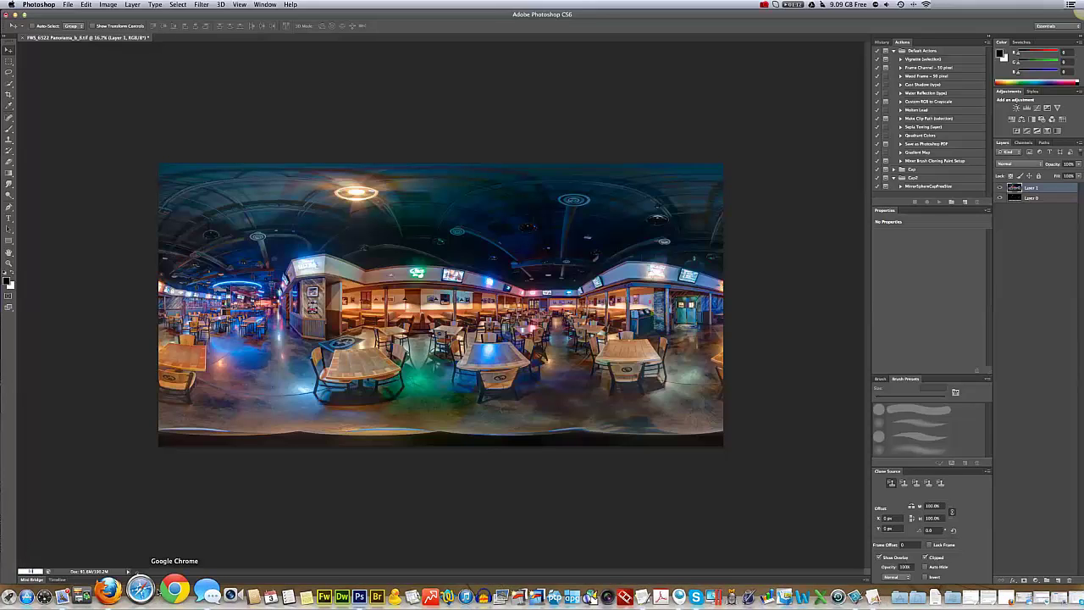
# Bring the Michelob Ultra sign into view at 100% zoom and add a white layer mask to Layer 1.
pyautogui.press('super+1')
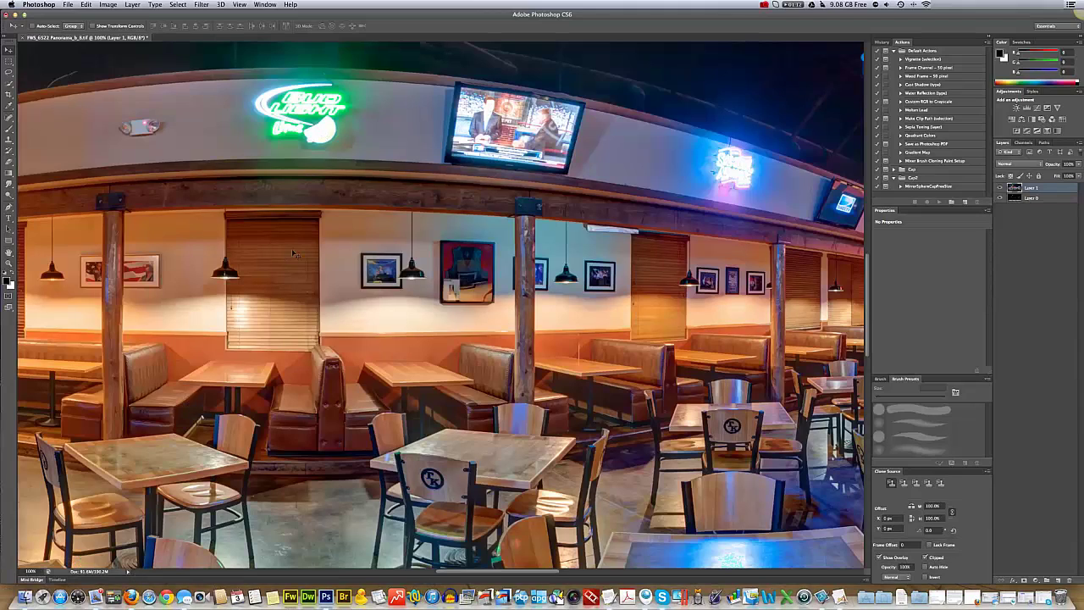
pyautogui.hscroll(-15, 325, 261)
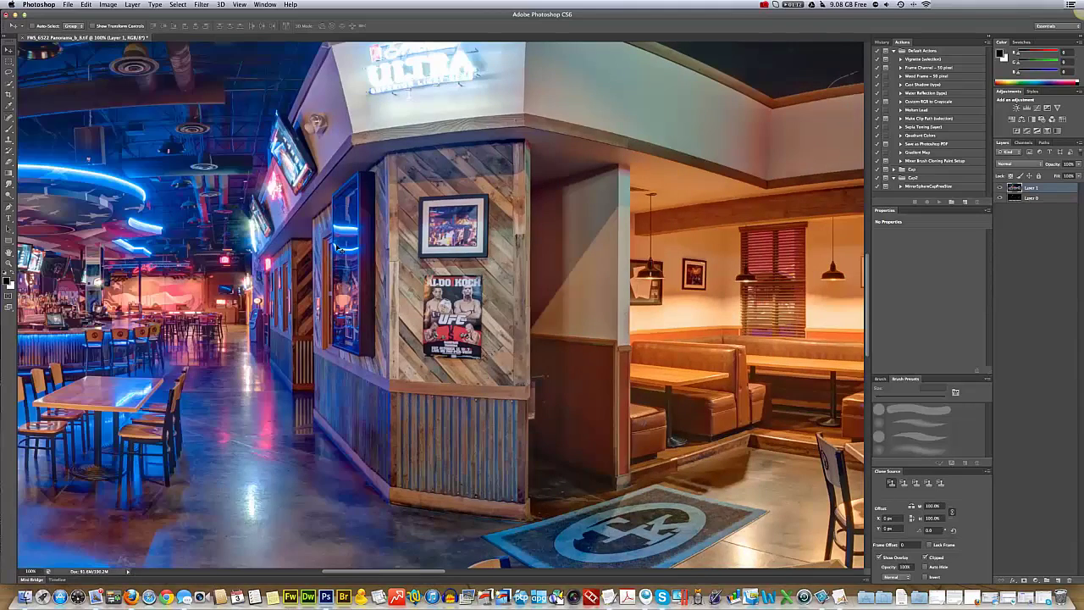
pyautogui.scroll(10, 340, 246)
pyautogui.scroll(-7, 340, 246)
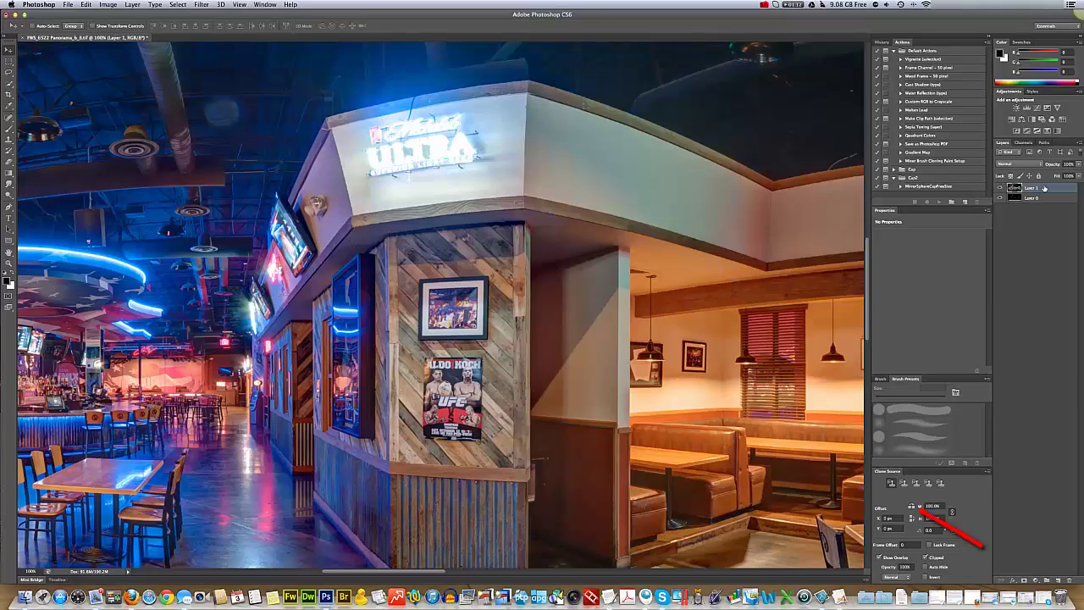
pyautogui.click(1024, 580)
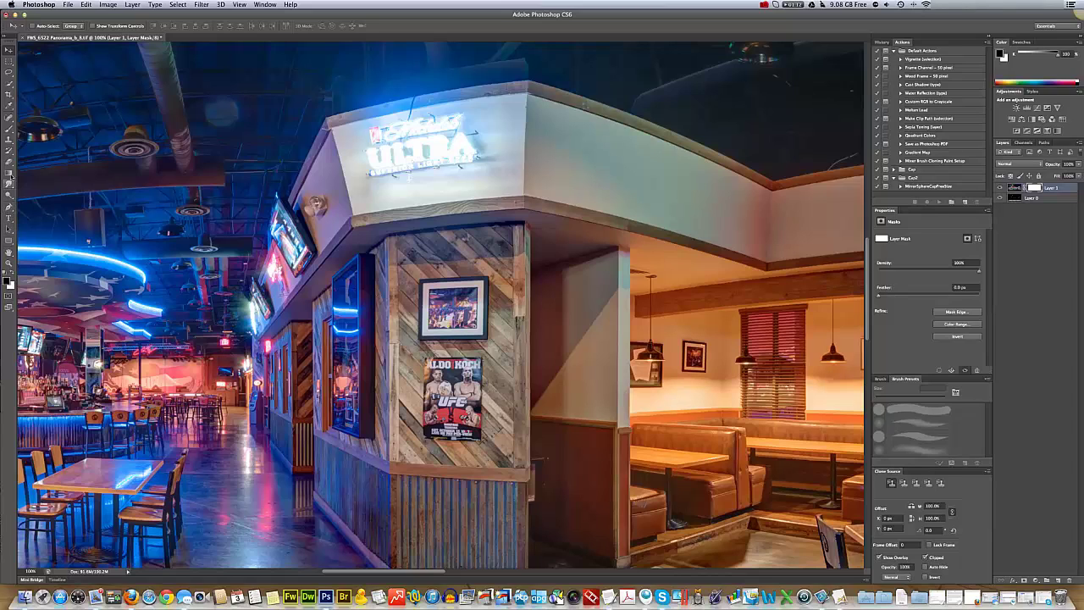
# Set up the Brush tool for mask painting with a soft 21 px tip, black foreground color and 30% opacity.
pyautogui.click(8, 135)
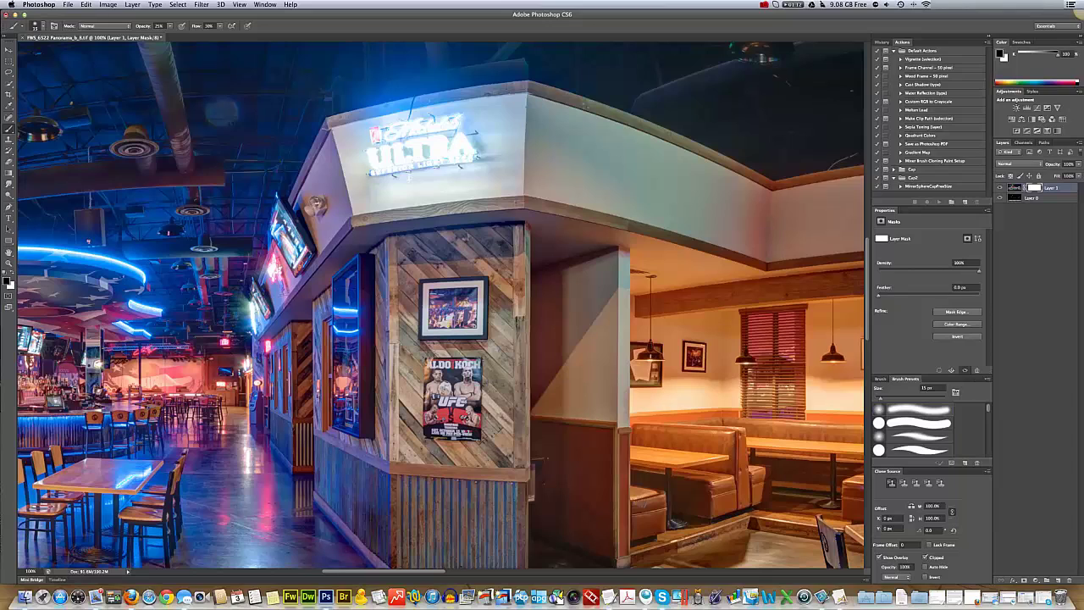
pyautogui.click(41, 28)
pyautogui.moveTo(23, 52); pyautogui.dragTo(21, 53)
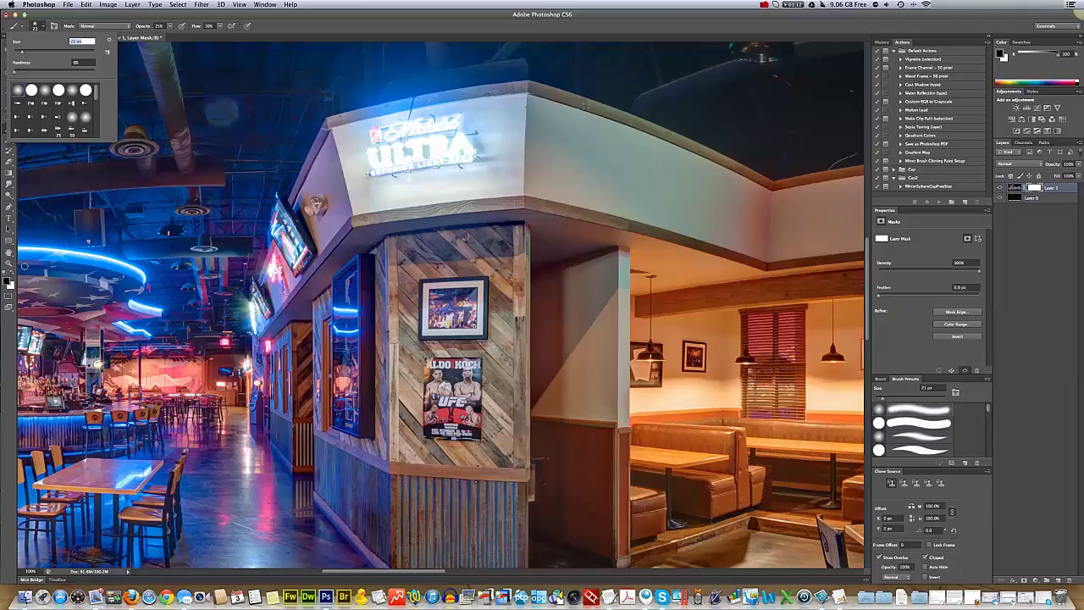
pyautogui.click(7, 282)
pyautogui.click(7, 282)
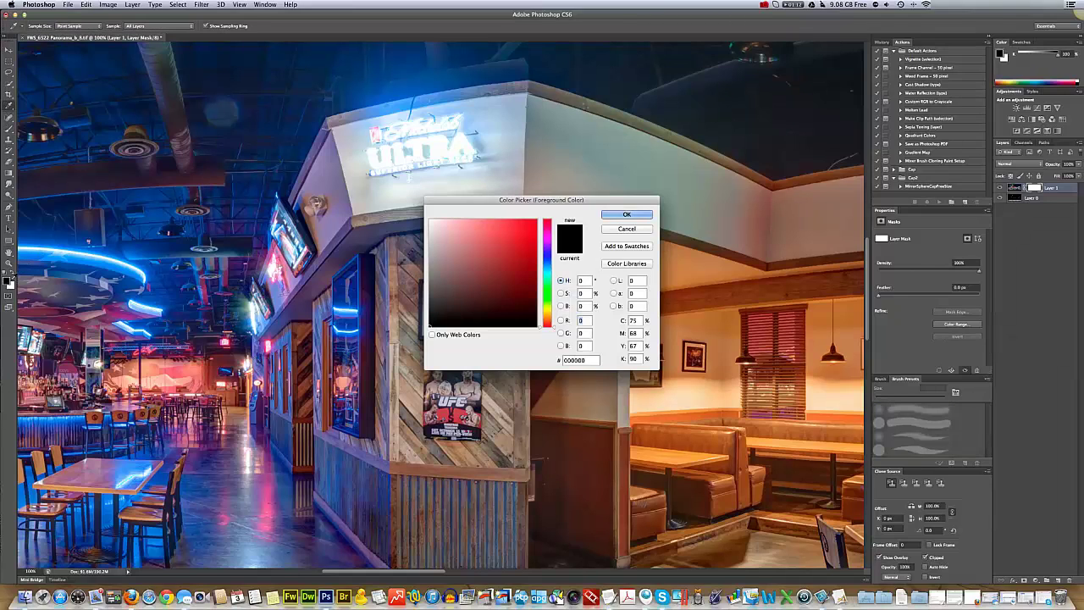
pyautogui.click(624, 215)
pyautogui.click(13, 274)
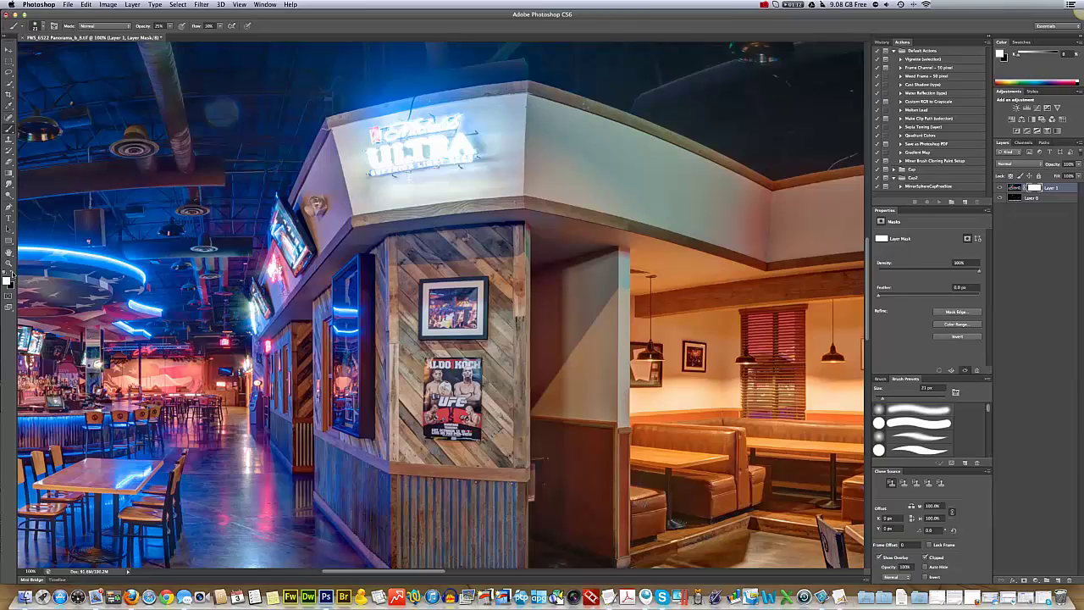
pyautogui.click(12, 274)
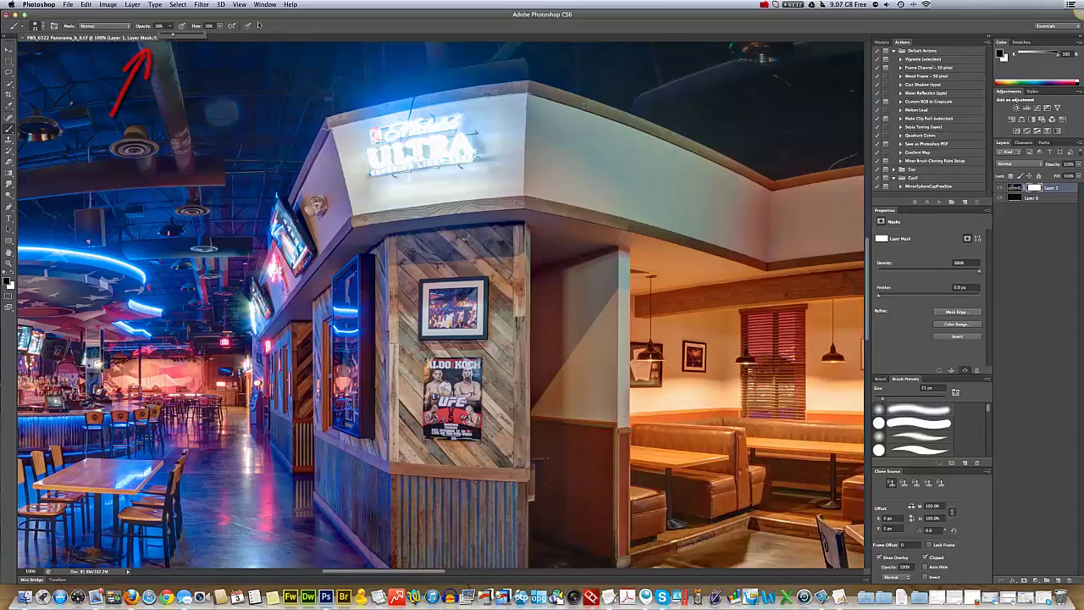
pyautogui.click(180, 38)
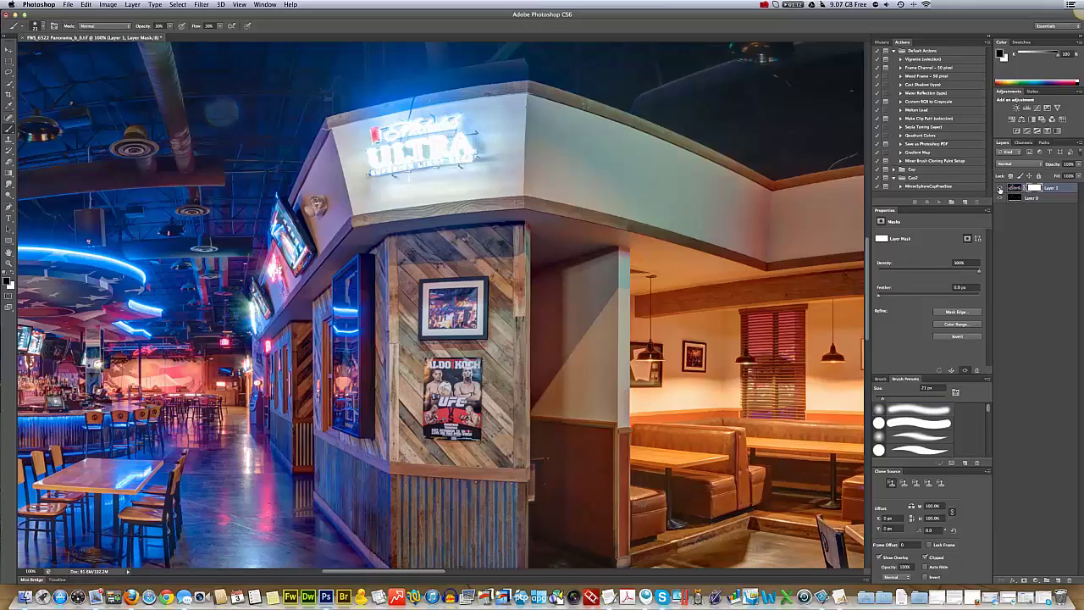
# Compare Layer 1 with the dark exposure, then paint black on its mask over the Michelob Ultra sign's lettering.
pyautogui.click(1000, 188)
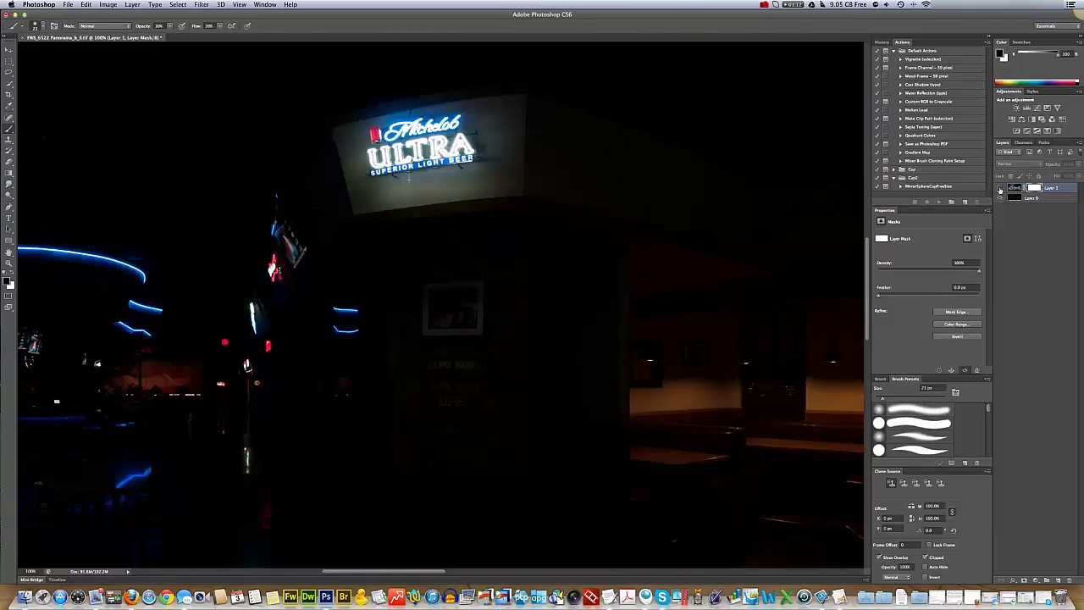
pyautogui.click(999, 188)
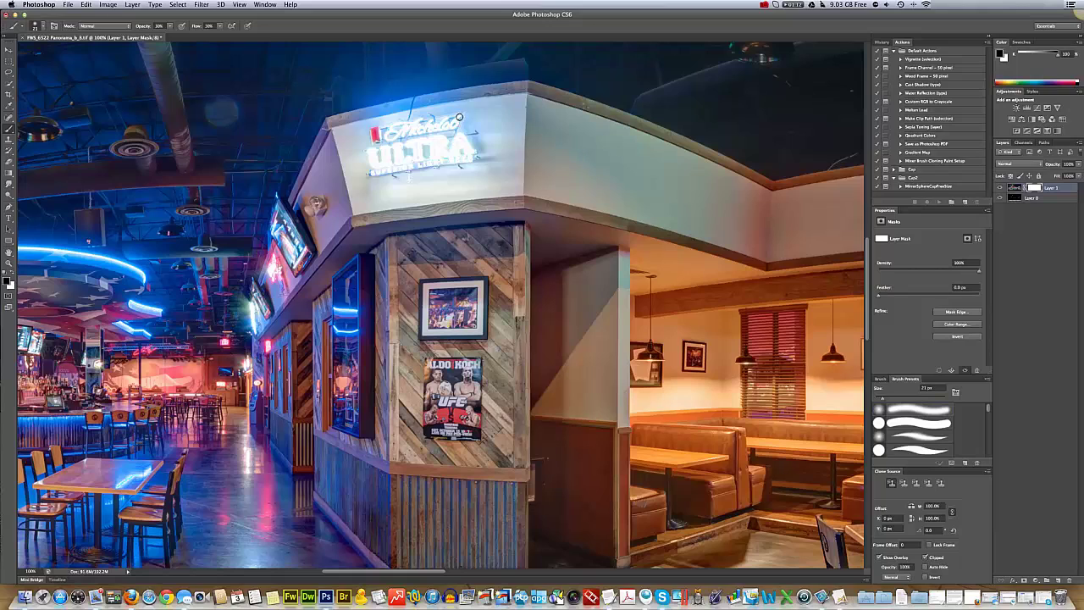
pyautogui.moveTo(457, 119)
pyautogui.mouseDown()
pyautogui.moveTo(445, 122)
pyautogui.moveTo(392, 125)
pyautogui.moveTo(408, 123)
pyautogui.moveTo(385, 133)
pyautogui.moveTo(392, 129)
pyautogui.moveTo(392, 145)
pyautogui.moveTo(414, 147)
pyautogui.moveTo(365, 148)
pyautogui.moveTo(375, 168)
pyautogui.moveTo(368, 151)
pyautogui.moveTo(374, 159)
pyautogui.moveTo(387, 149)
pyautogui.moveTo(389, 165)
pyautogui.moveTo(412, 144)
pyautogui.mouseUp()
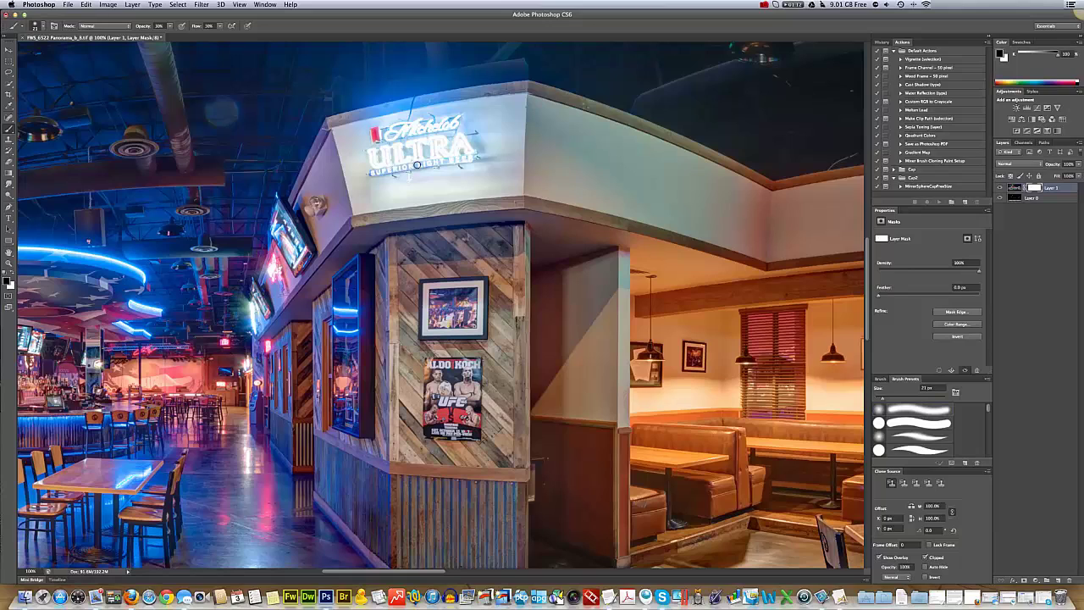
pyautogui.moveTo(404, 167)
pyautogui.mouseDown()
pyautogui.moveTo(466, 157)
pyautogui.moveTo(369, 174)
pyautogui.moveTo(469, 158)
pyautogui.moveTo(458, 157)
pyautogui.mouseUp()
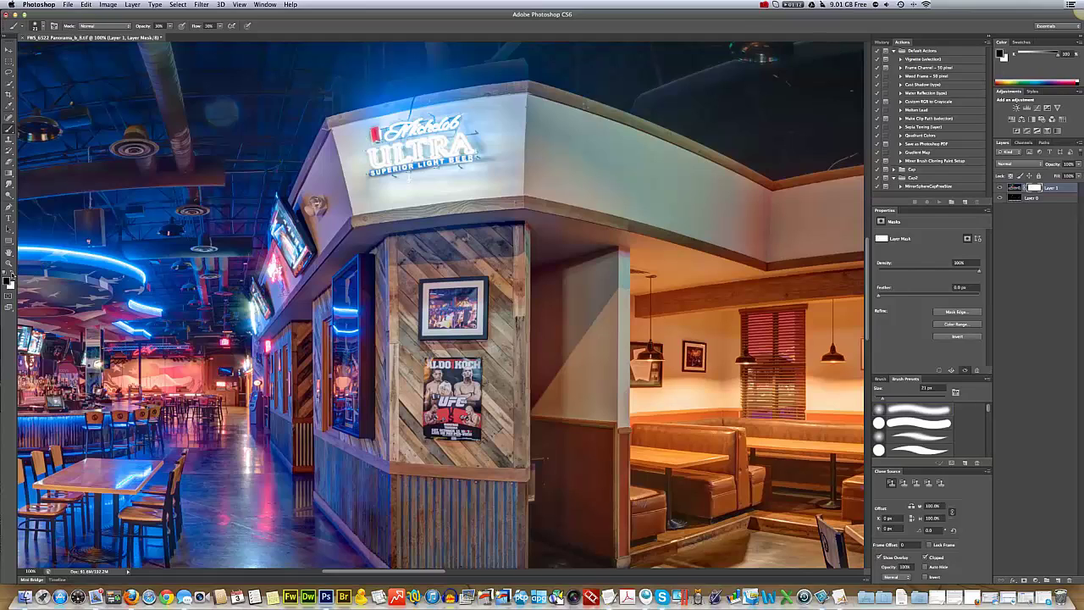
# Switch the mask painting color to white and reduce the brush size to 15 px.
pyautogui.click(12, 276)
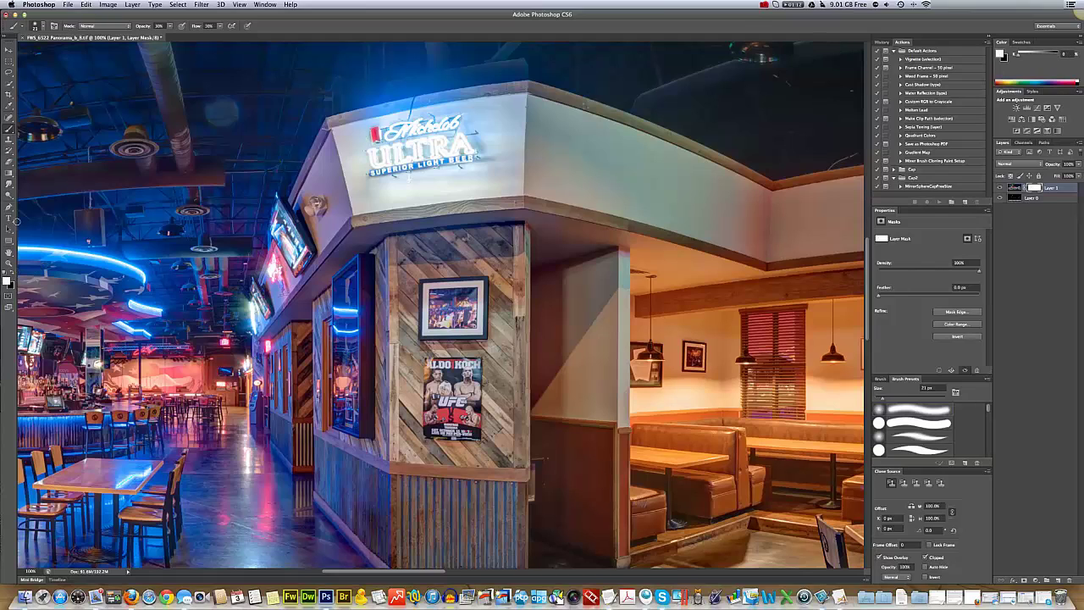
pyautogui.click(42, 27)
pyautogui.click(22, 54)
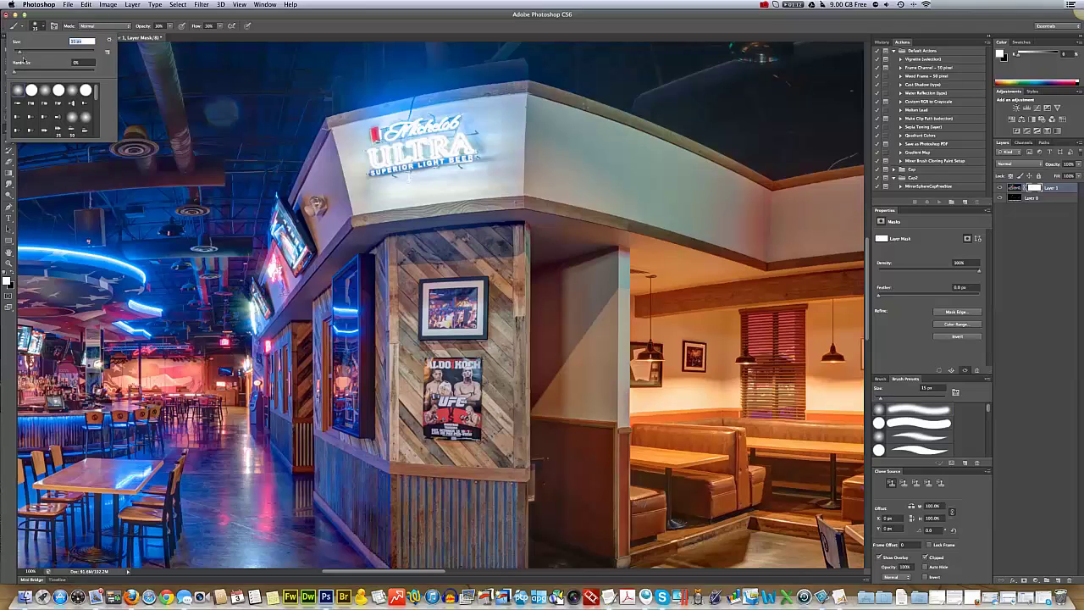
pyautogui.press('Return')
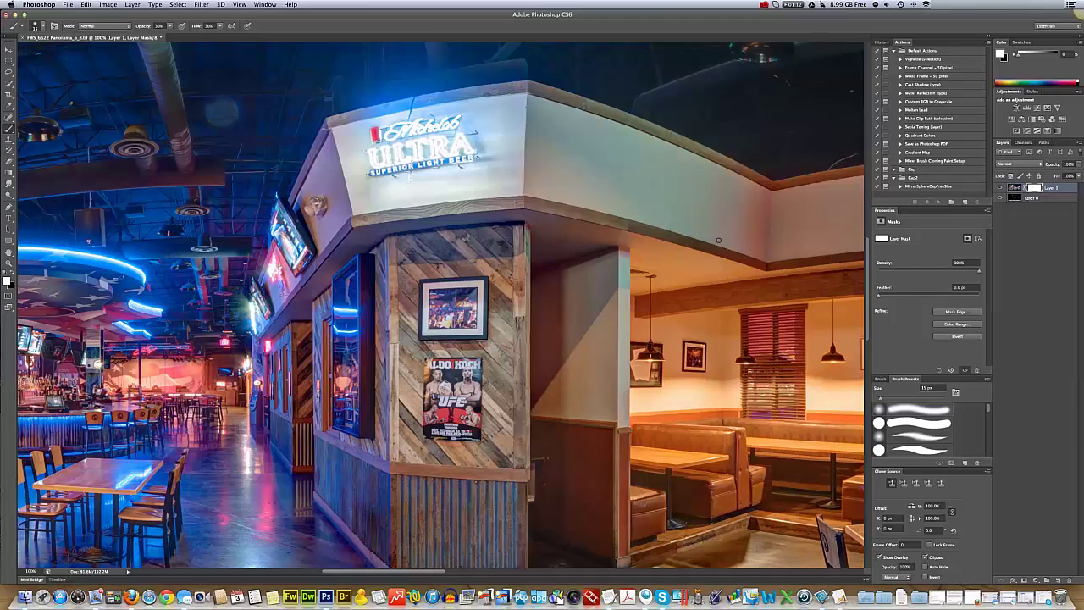
# Toggle Layer 1's visibility to compare the masked Michelob Ultra sign with the dark exposure.
pyautogui.click(1001, 188)
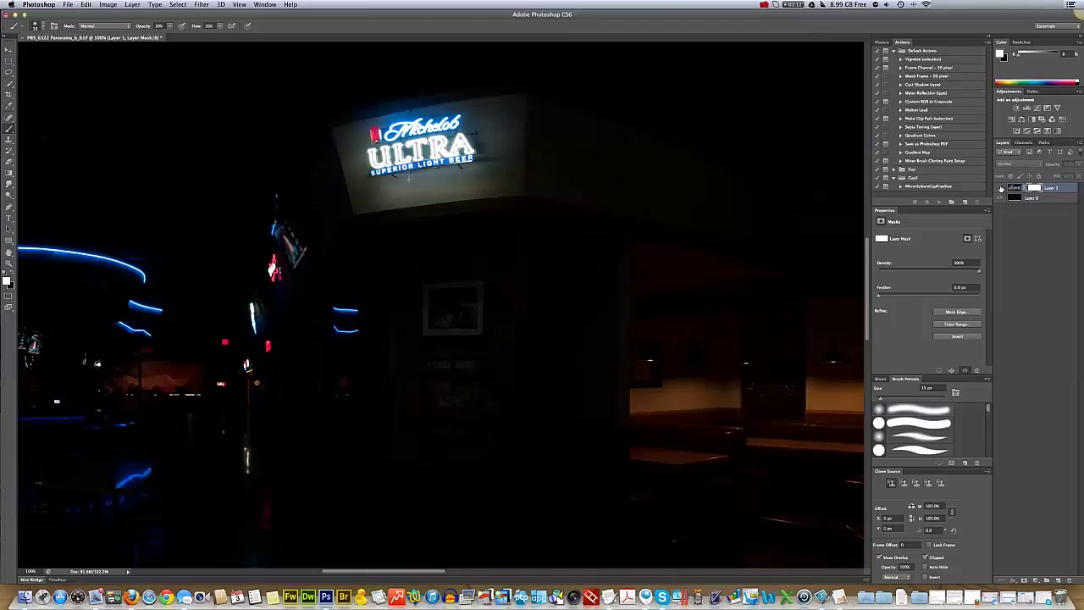
pyautogui.click(1001, 188)
pyautogui.click(1001, 187)
pyautogui.click(1001, 188)
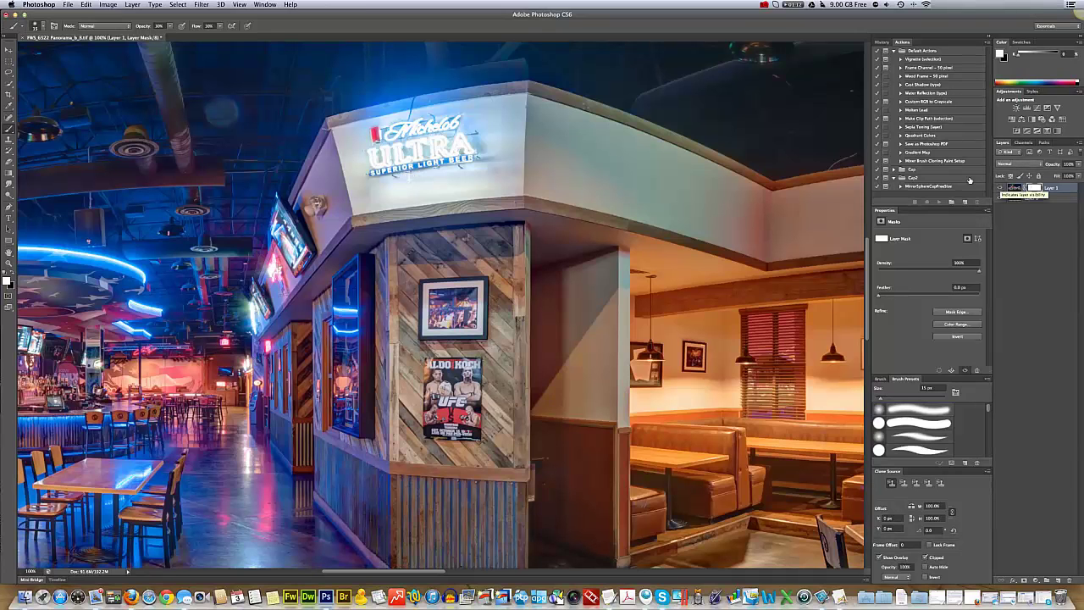
# Set up the Clone Stamp tool with a 28 px brush for the ceiling area above the Bud Light sign.
pyautogui.click(8, 50)
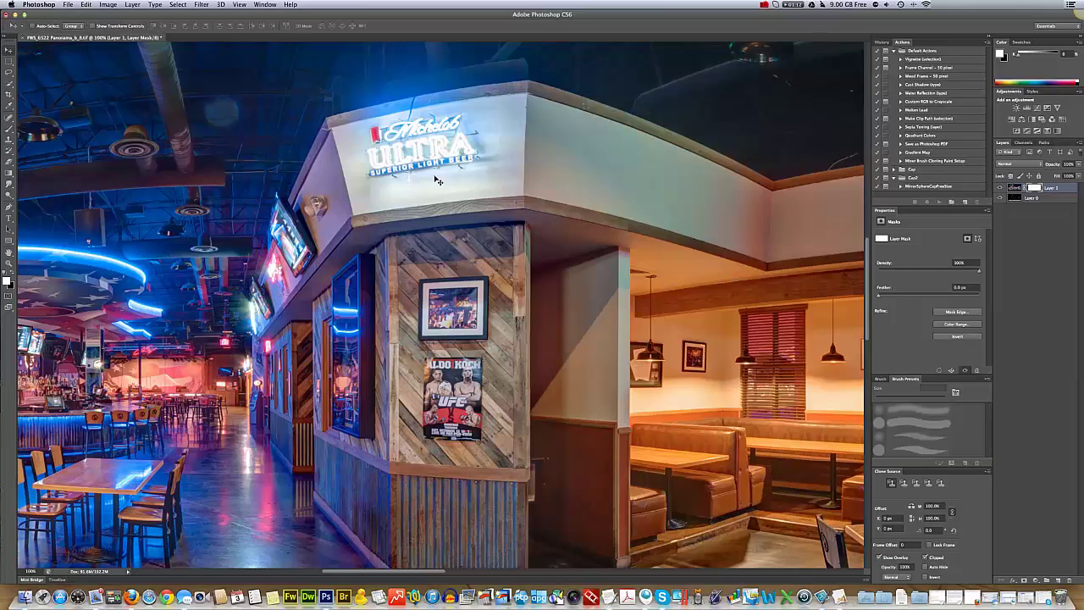
pyautogui.hscroll(15, 539, 197)
pyautogui.scroll(10, 536, 197)
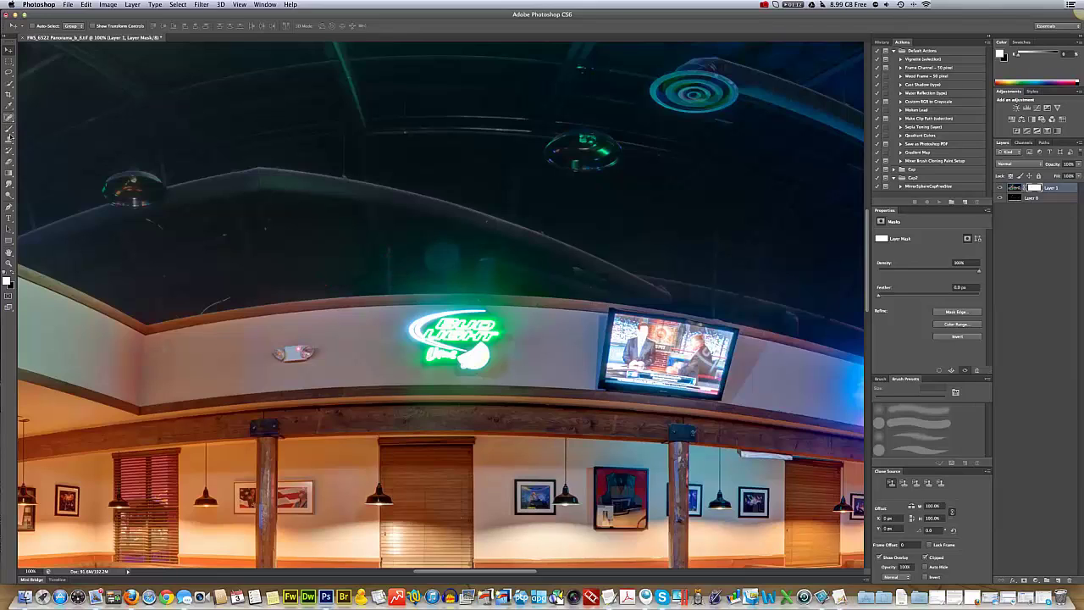
pyautogui.click(9, 139)
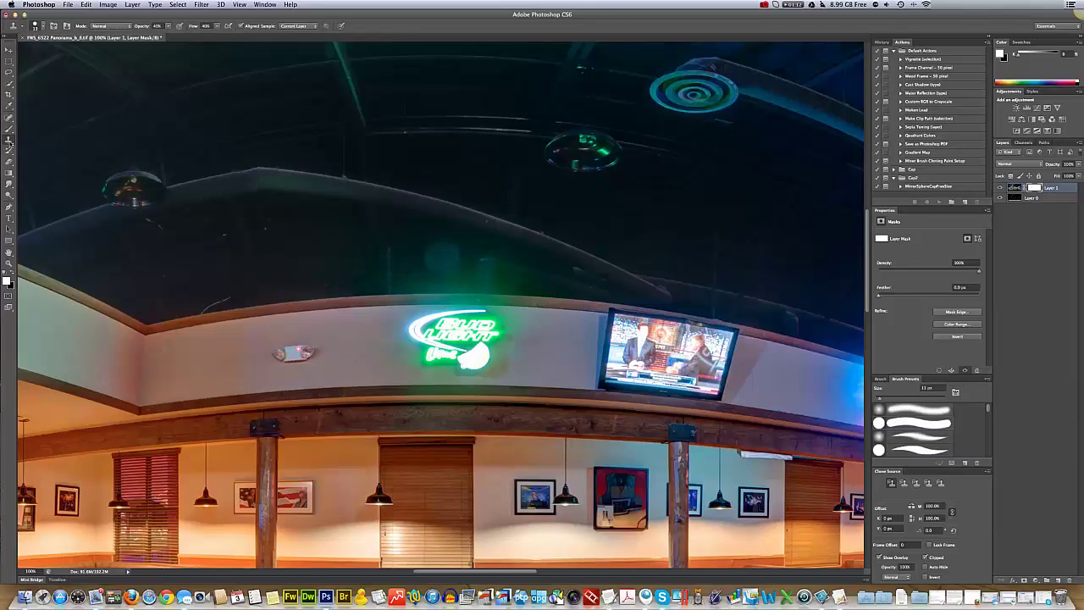
pyautogui.click(40, 28)
pyautogui.click(30, 51)
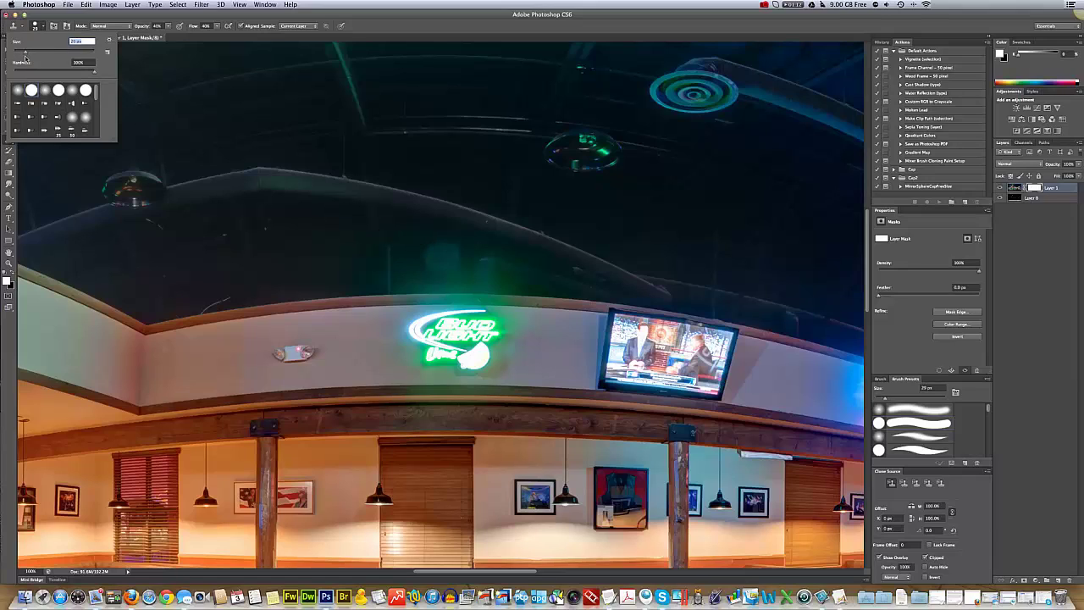
pyautogui.moveTo(26, 56); pyautogui.dragTo(25, 57)
# Make Layer 1's image the editing target instead of its layer mask for cloning.
pyautogui.keyDown('alt'); pyautogui.click(417, 232); pyautogui.keyUp('alt')
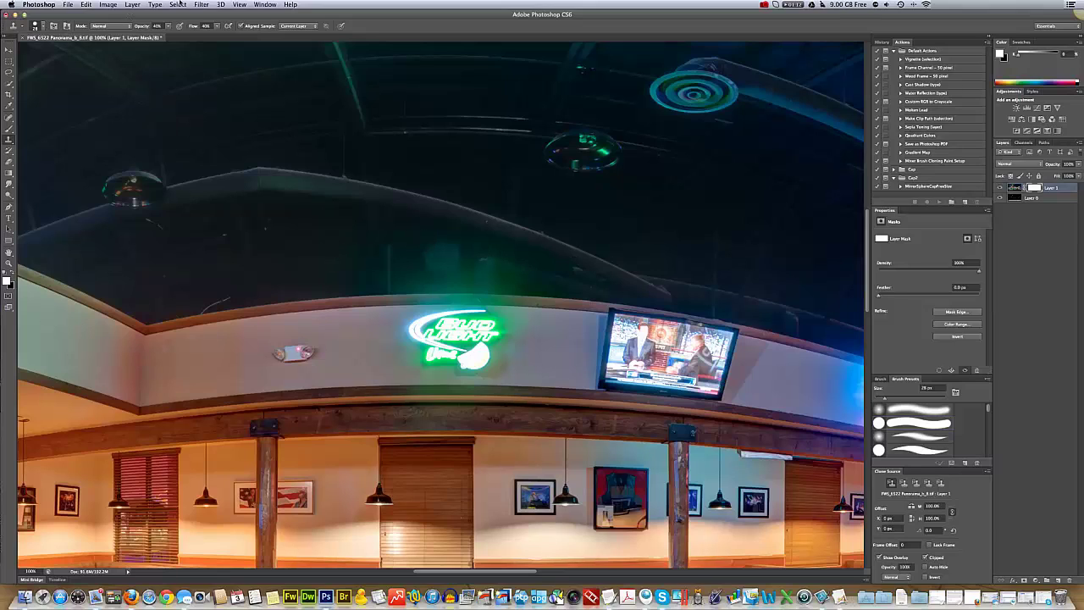
pyautogui.click(176, 5)
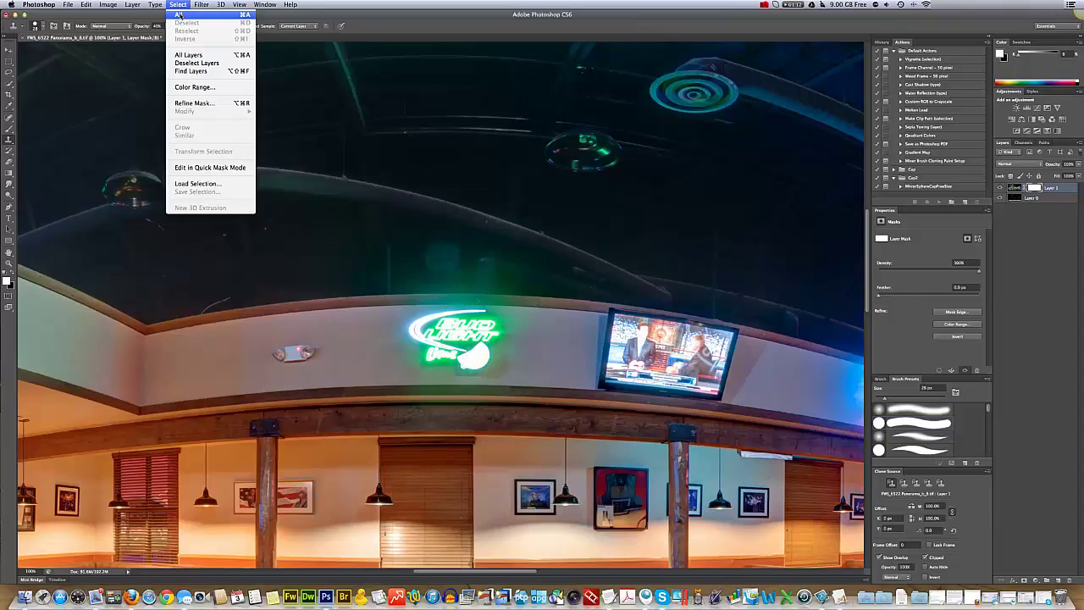
pyautogui.click(179, 14)
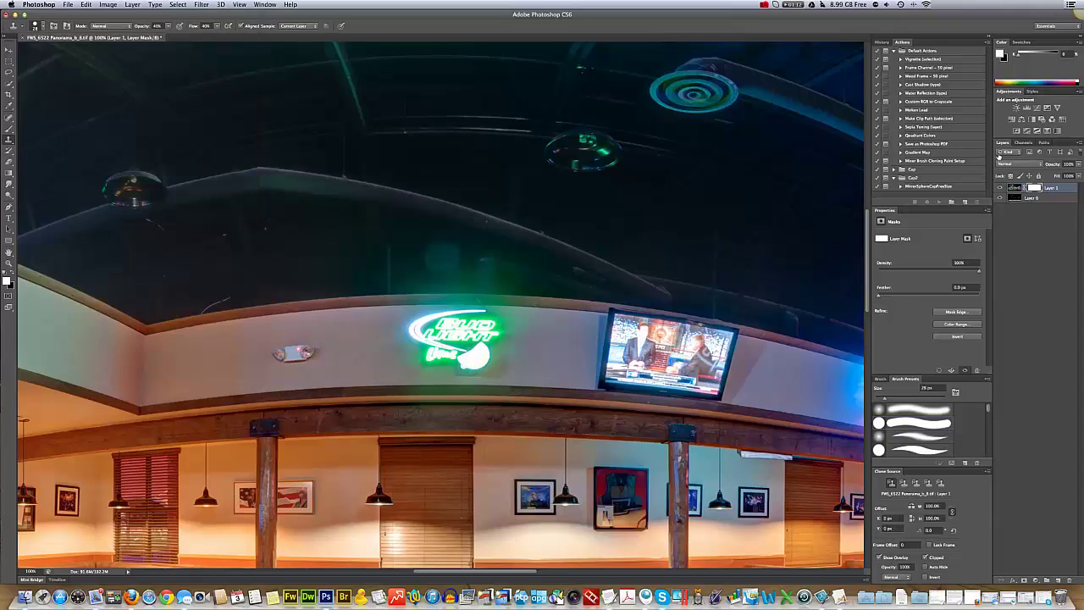
pyautogui.click(1013, 188)
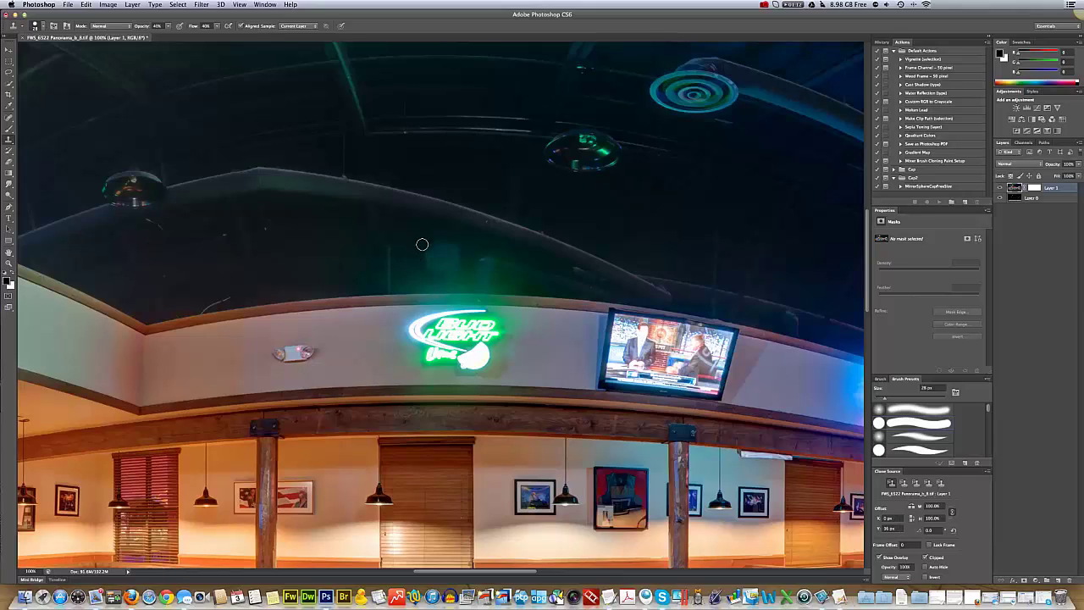
# Clone dark ceiling texture over the round lens flare spot above the Bud Light sign.
pyautogui.press('[')
pyautogui.keyDown('alt'); pyautogui.click(416, 238); pyautogui.keyUp('alt')
pyautogui.keyDown('alt'); pyautogui.click(474, 243); pyautogui.keyUp('alt')
pyautogui.moveTo(460, 241)
pyautogui.mouseDown()
pyautogui.moveTo(443, 234)
pyautogui.moveTo(455, 242)
pyautogui.mouseUp()
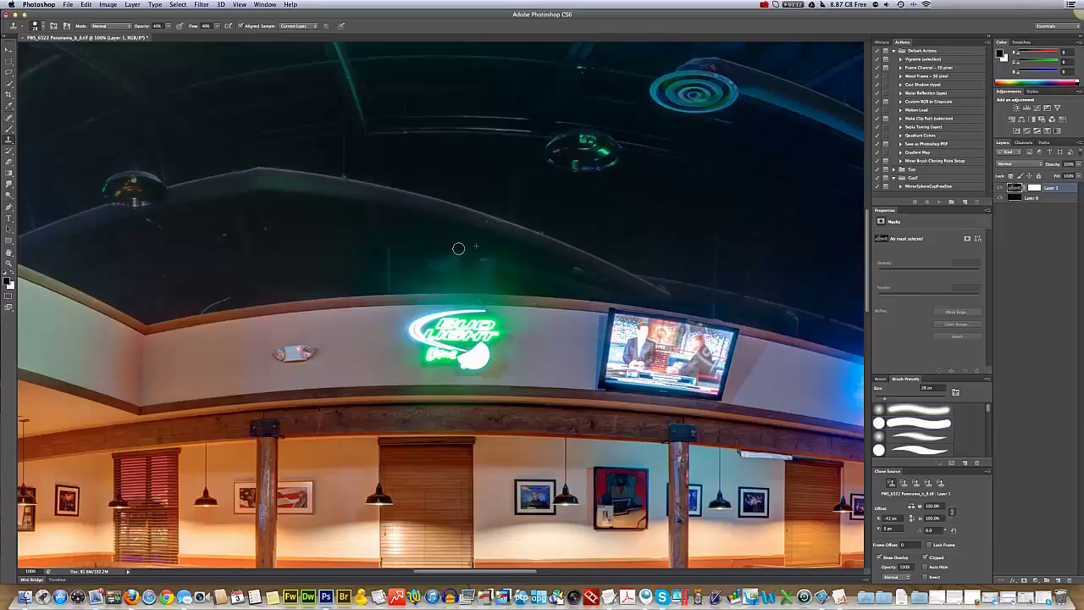
pyautogui.keyDown('alt'); pyautogui.click(413, 245); pyautogui.keyUp('alt')
pyautogui.click(431, 263)
# Reduce the Clone Stamp to 25% opacity and 24% flow and blend the remaining flare above the Bud Light sign.
pyautogui.click(170, 25)
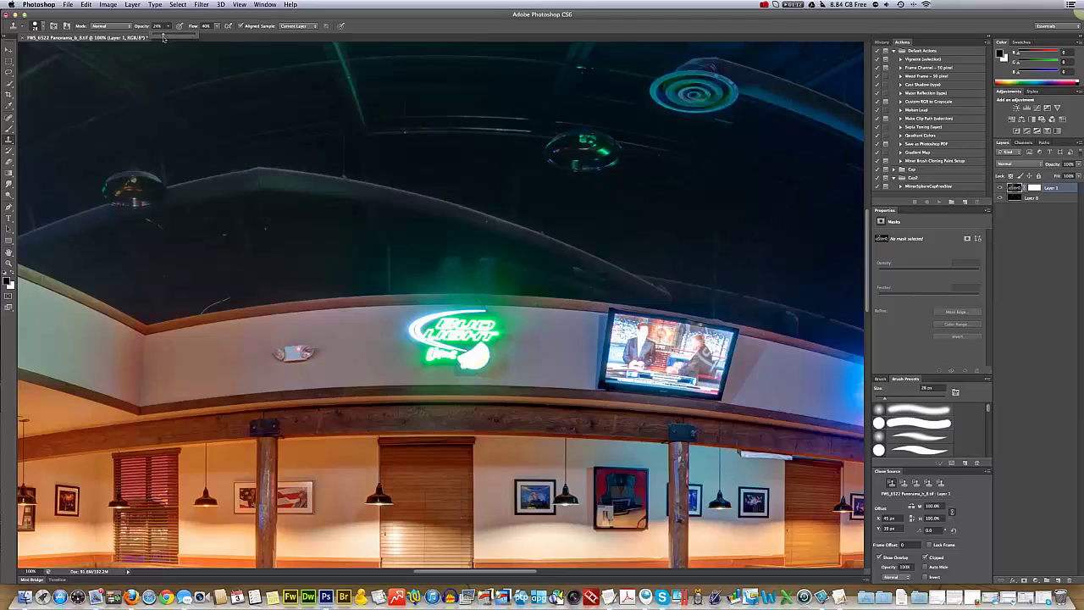
pyautogui.click(217, 27)
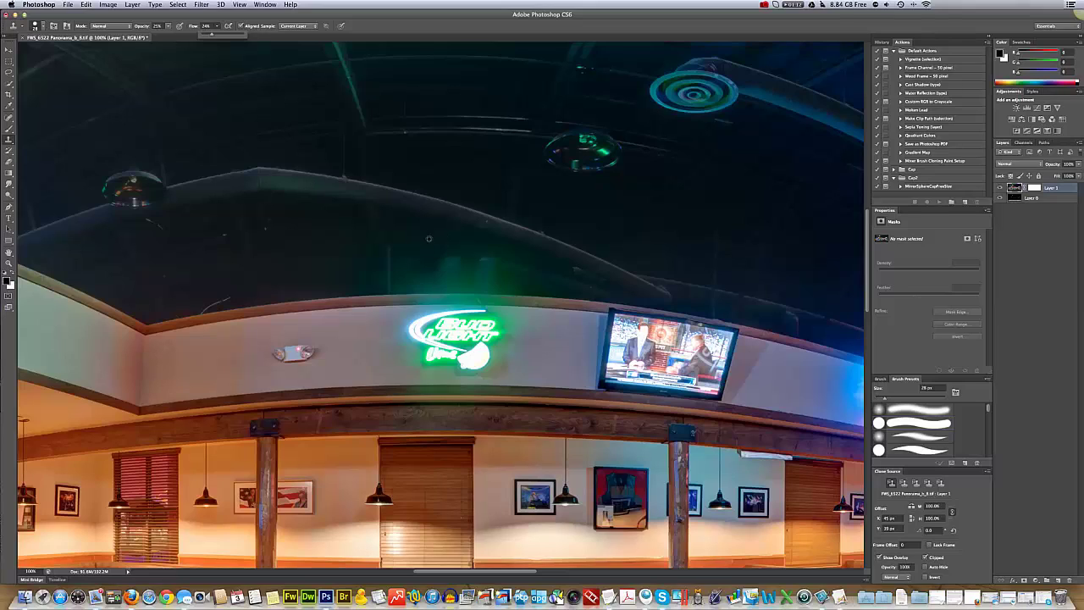
pyautogui.keyDown('alt'); pyautogui.click(427, 237); pyautogui.keyUp('alt')
pyautogui.click(412, 252)
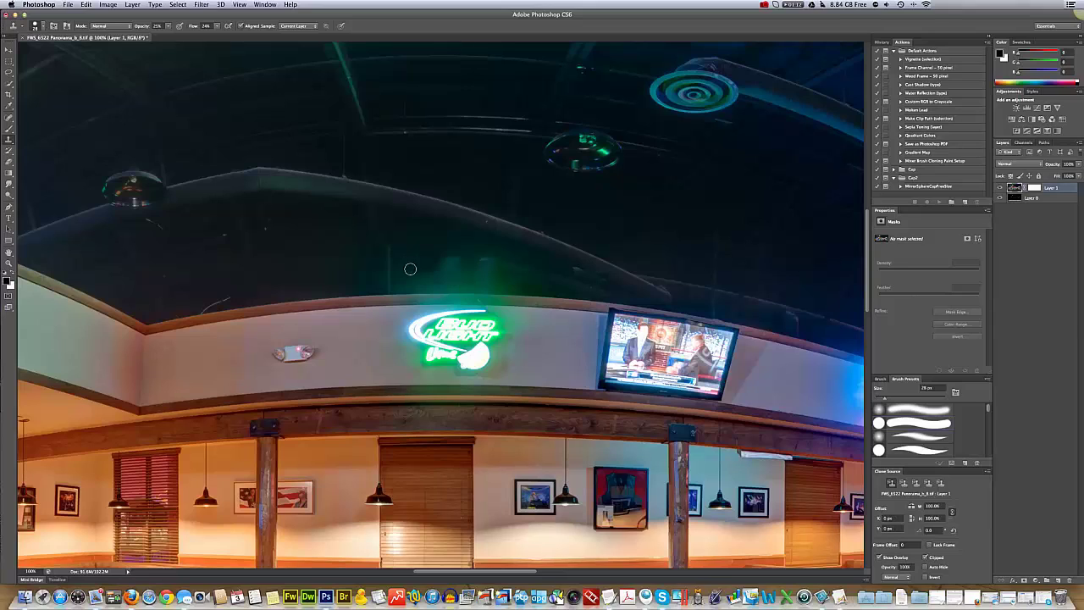
pyautogui.moveTo(410, 268)
pyautogui.mouseDown()
pyautogui.moveTo(453, 257)
pyautogui.moveTo(442, 251)
pyautogui.mouseUp()
pyautogui.keyDown('alt'); pyautogui.click(409, 281); pyautogui.keyUp('alt')
# Switch to the Move tool, make Layer 1's mask the editing target again, and bring the bar area into view.
pyautogui.click(9, 50)
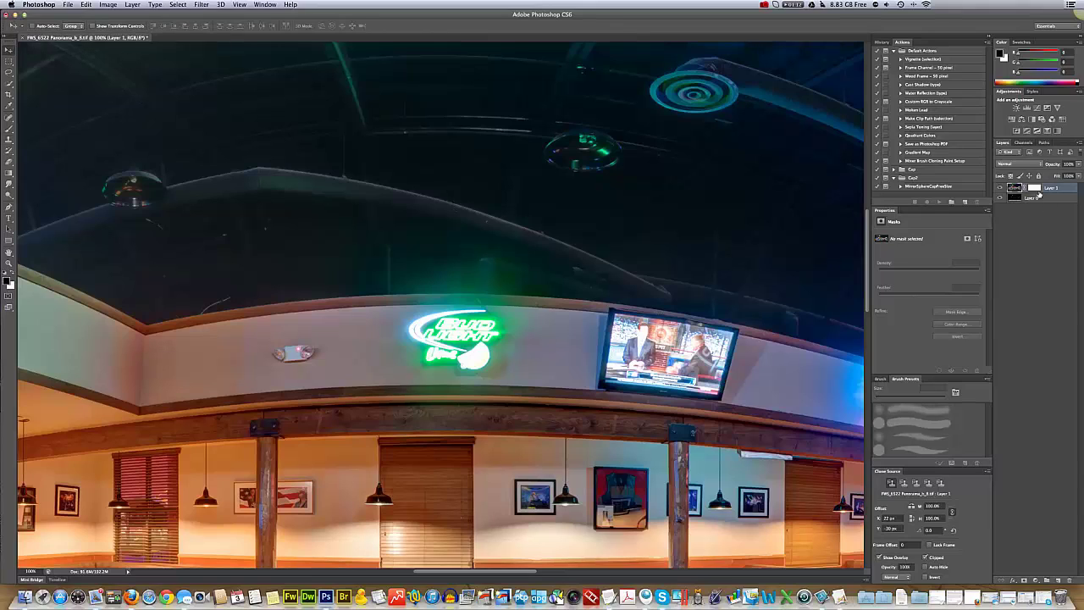
pyautogui.click(1034, 188)
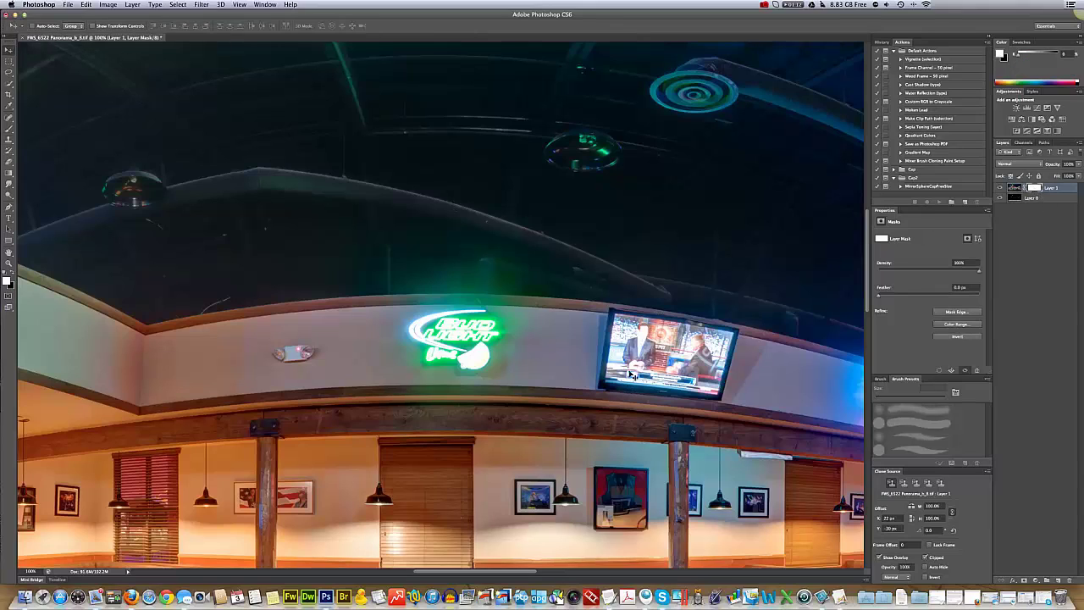
pyautogui.hscroll(4, 630, 385)
pyautogui.hscroll(-9, 631, 380)
pyautogui.hscroll(-6, 630, 375)
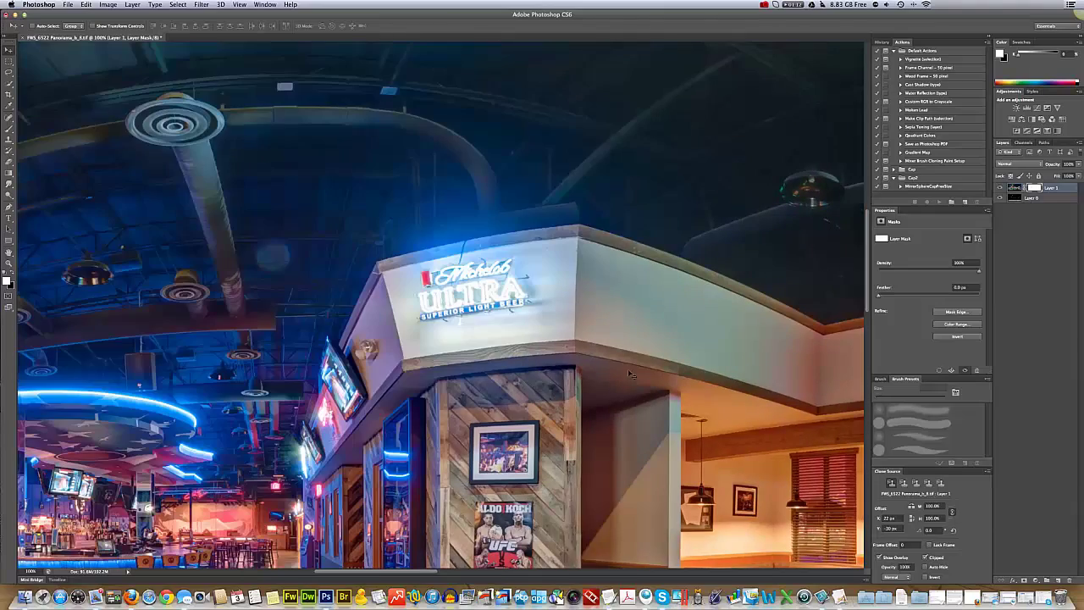
pyautogui.scroll(-5, 630, 375)
pyautogui.hscroll(-10, 630, 374)
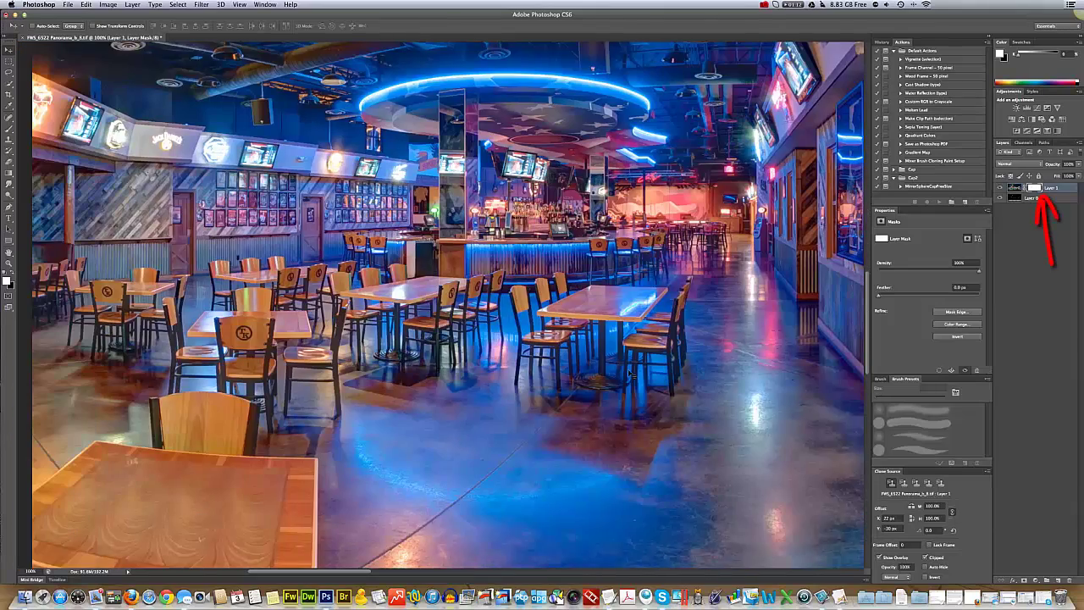
# Hide and show Layer 1 twice to compare the fused bar panorama with the darkest exposure on Layer 0.
pyautogui.scroll(3, 630, 375)
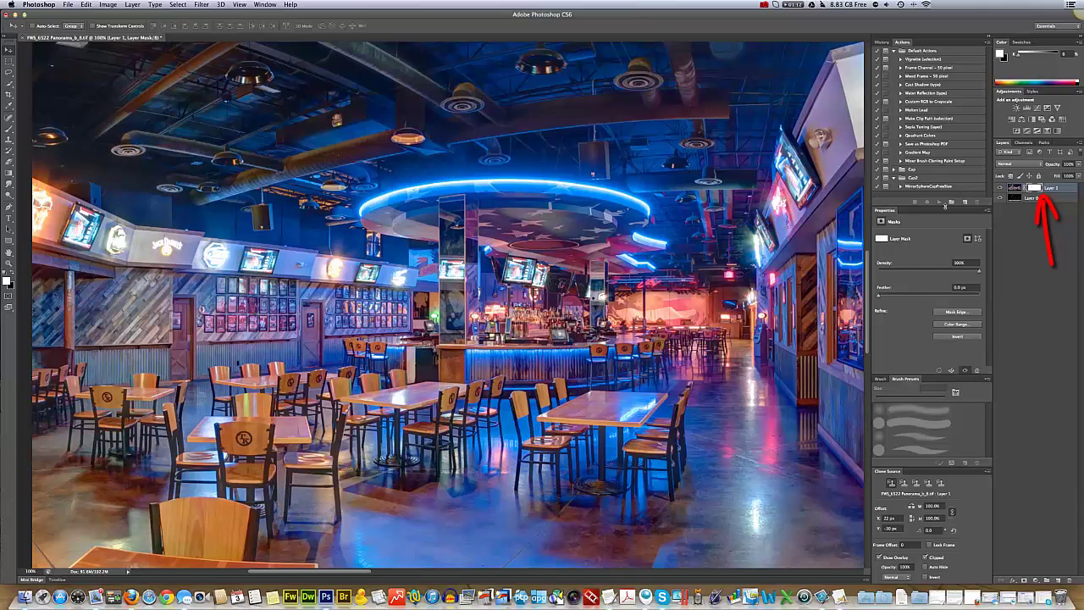
pyautogui.click(1000, 188)
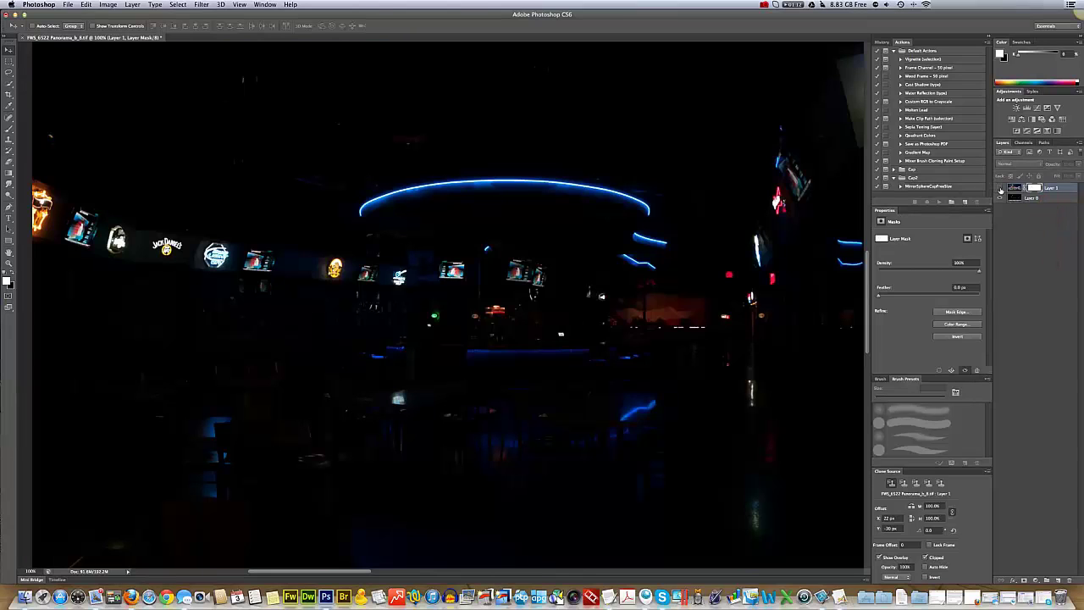
pyautogui.click(1000, 188)
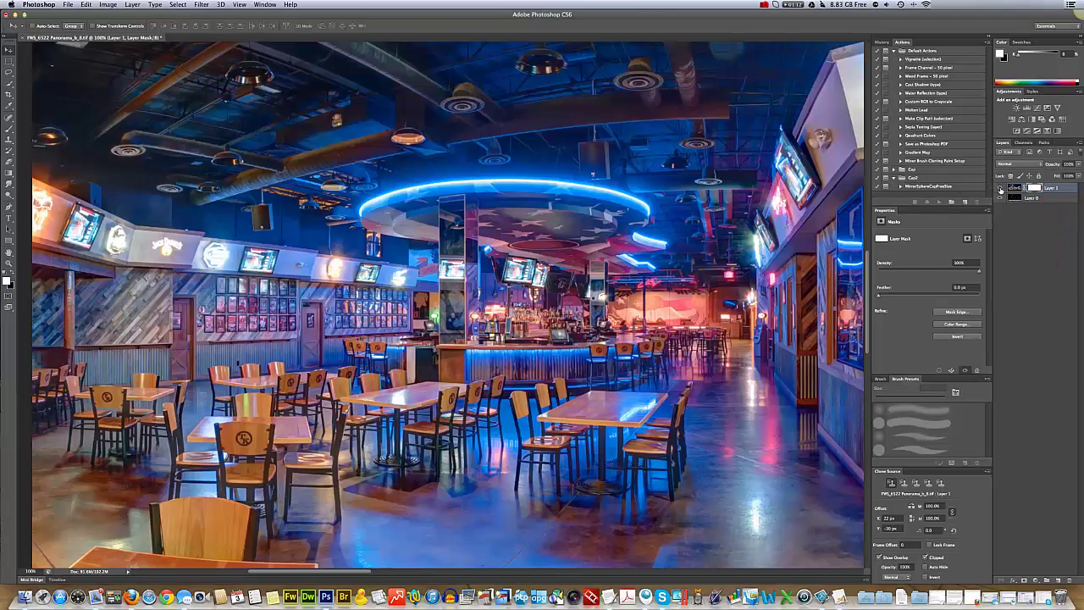
pyautogui.click(1000, 188)
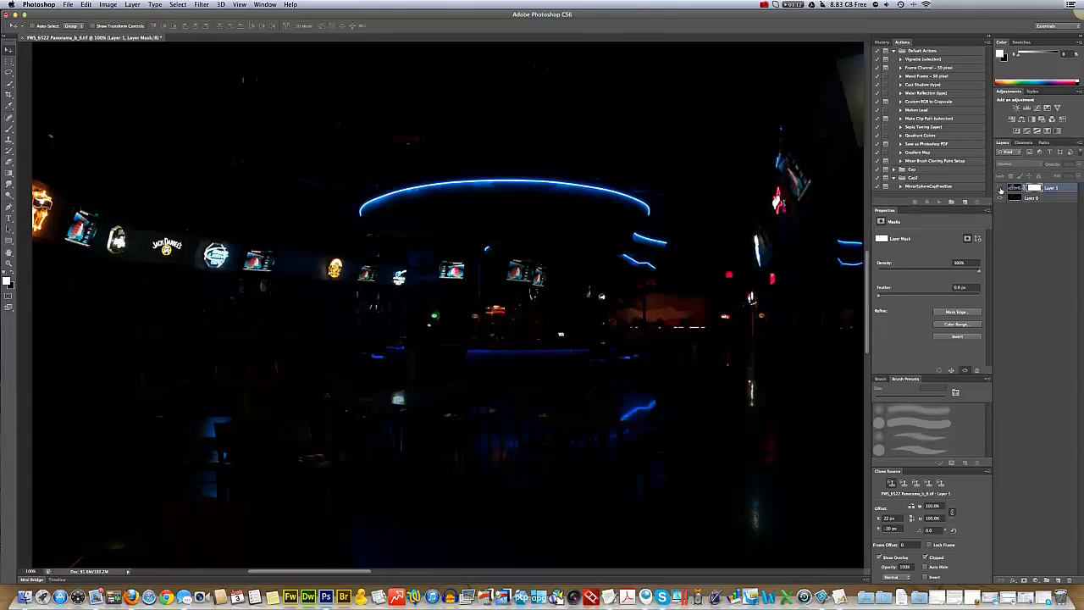
pyautogui.click(1000, 188)
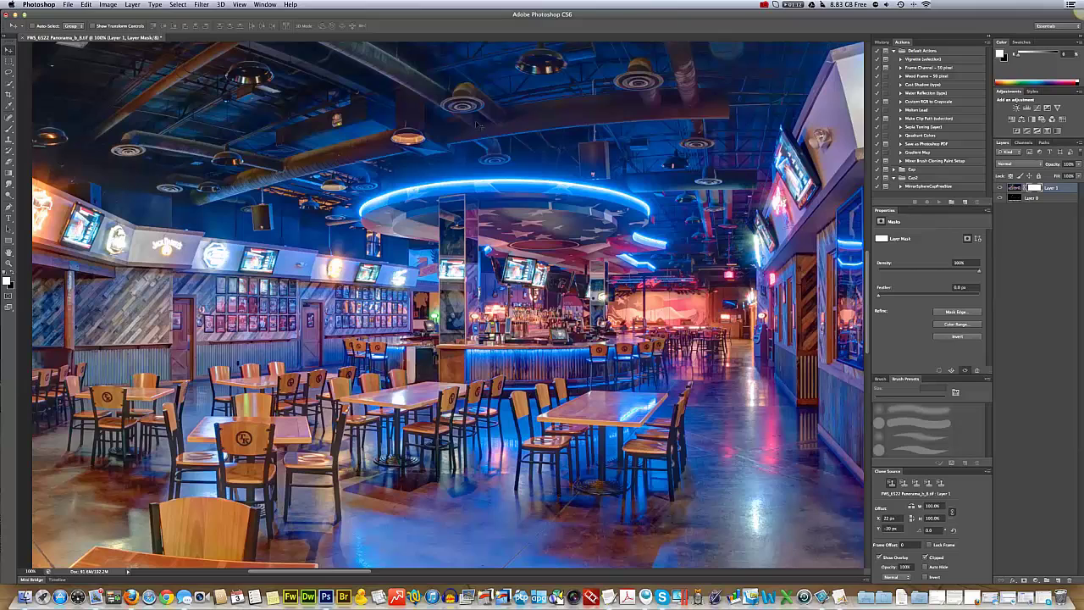
pyautogui.scroll(-1, 495, 207)
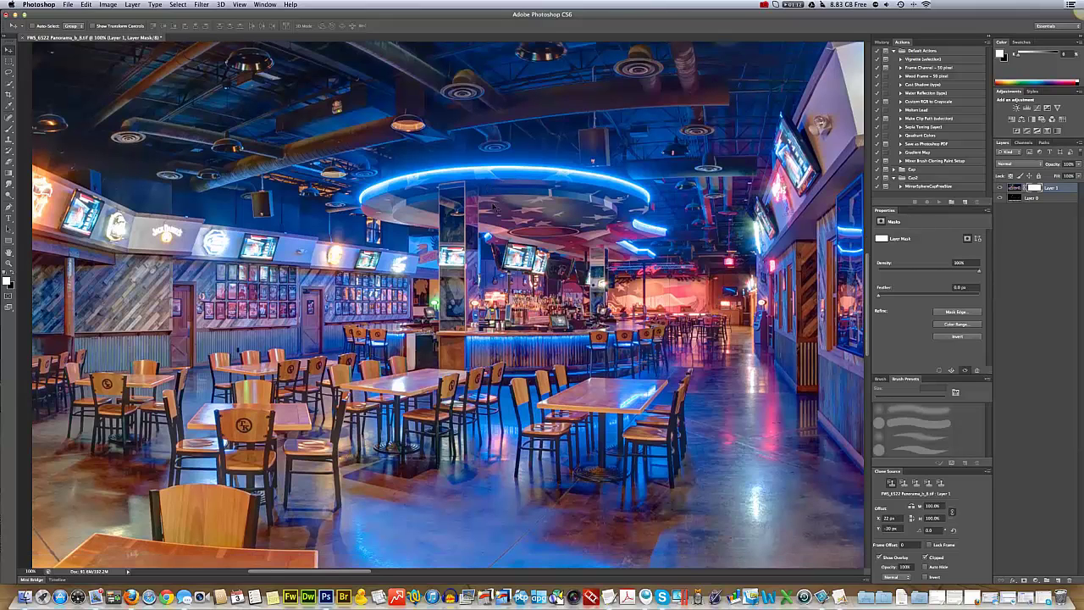
pyautogui.scroll(1, 495, 209)
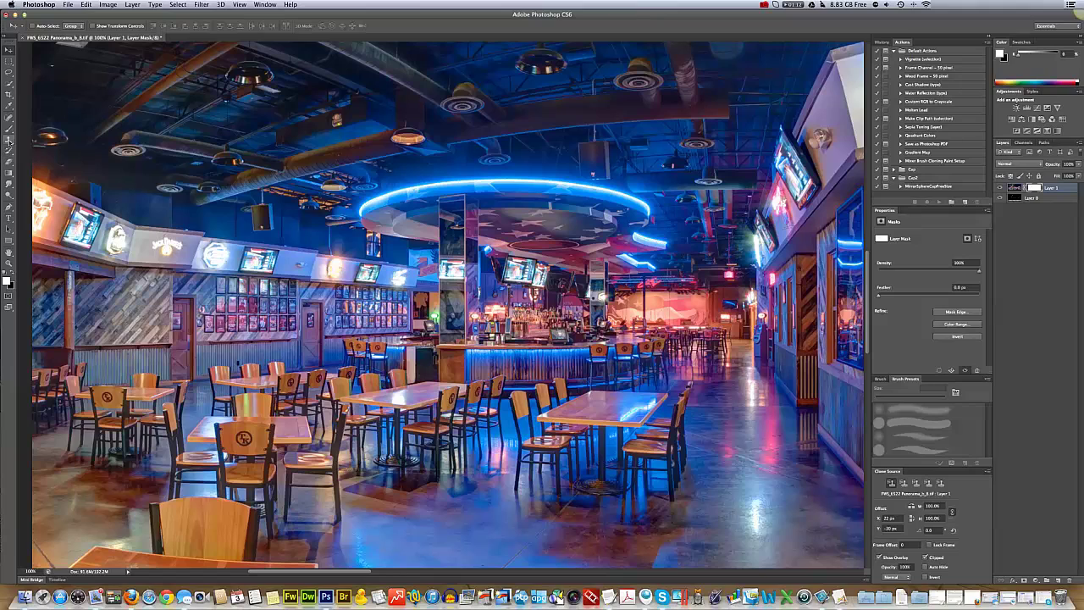
# Switch to the Brush tool and make black the foreground color for painting on Layer 1's mask.
pyautogui.click(9, 139)
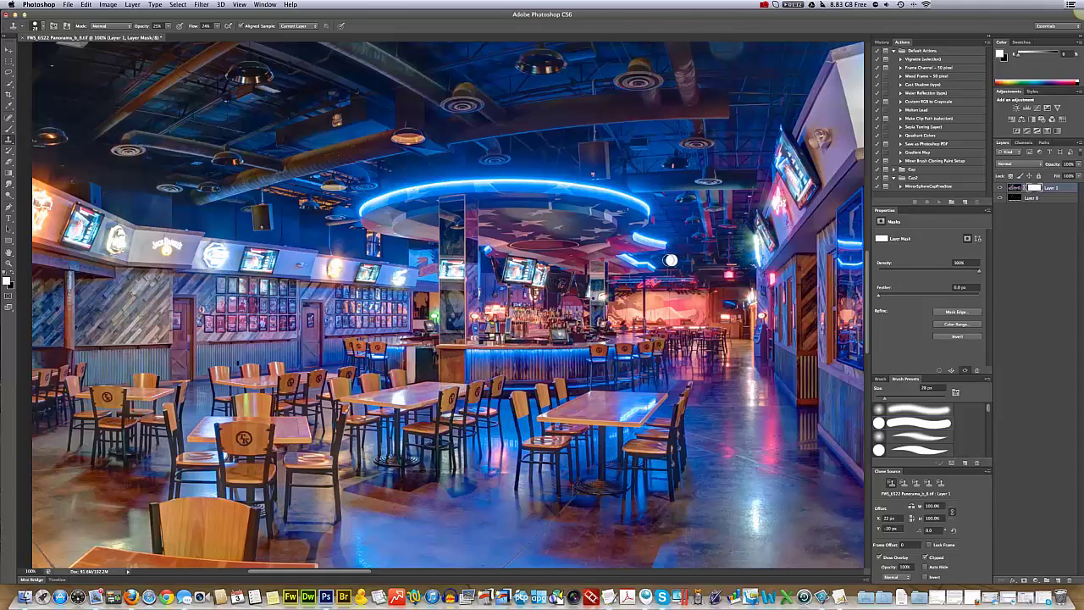
pyautogui.click(9, 128)
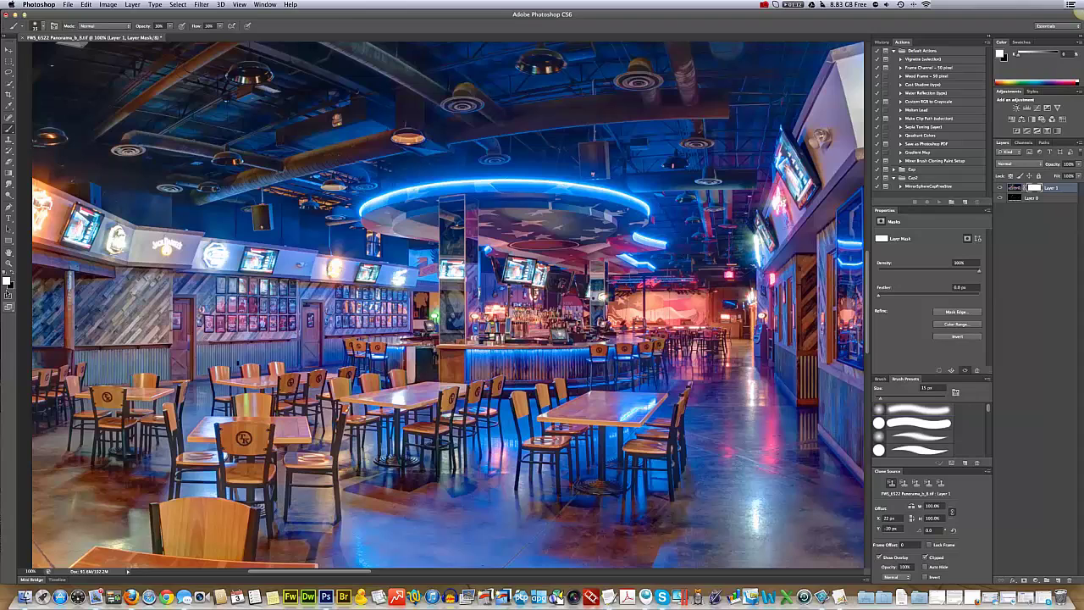
pyautogui.click(12, 277)
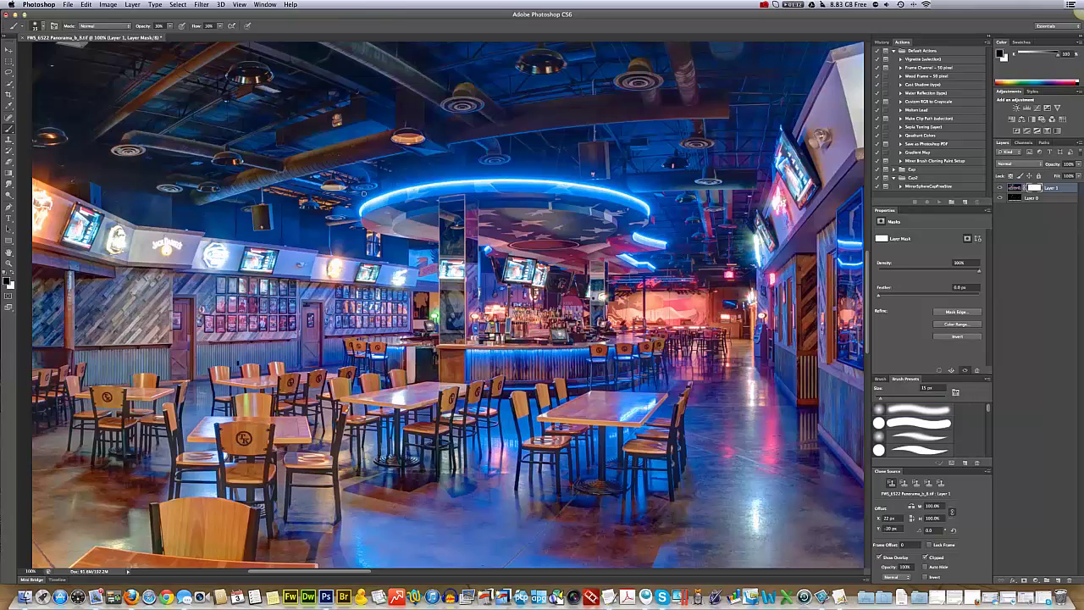